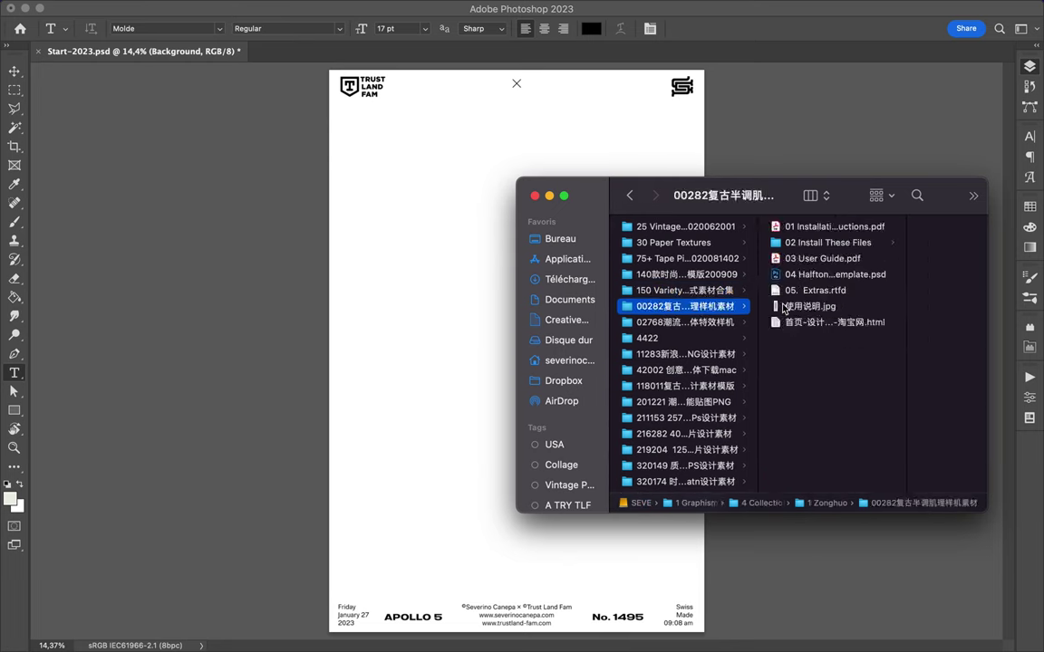
pyautogui.press('Down')
pyautogui.press('Down')
pyautogui.press('Down')
# - Open the Boombox PNG from the Collages folder and drag it into Start-2023.psd
pyautogui.press('Right')
pyautogui.press('Right')
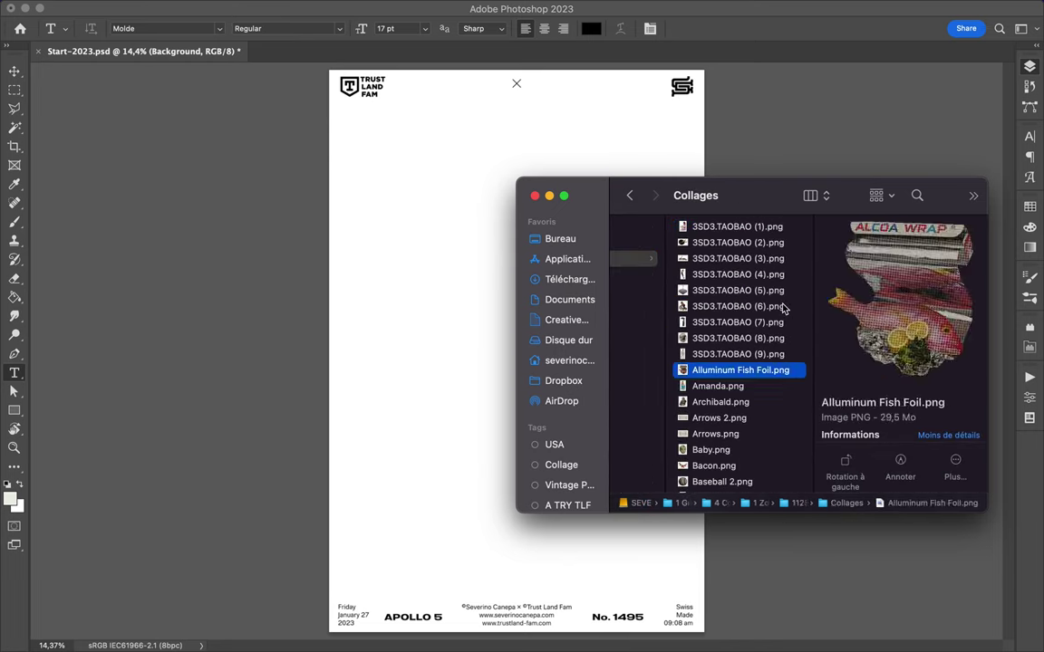
pyautogui.press('Down')
pyautogui.press('Down')
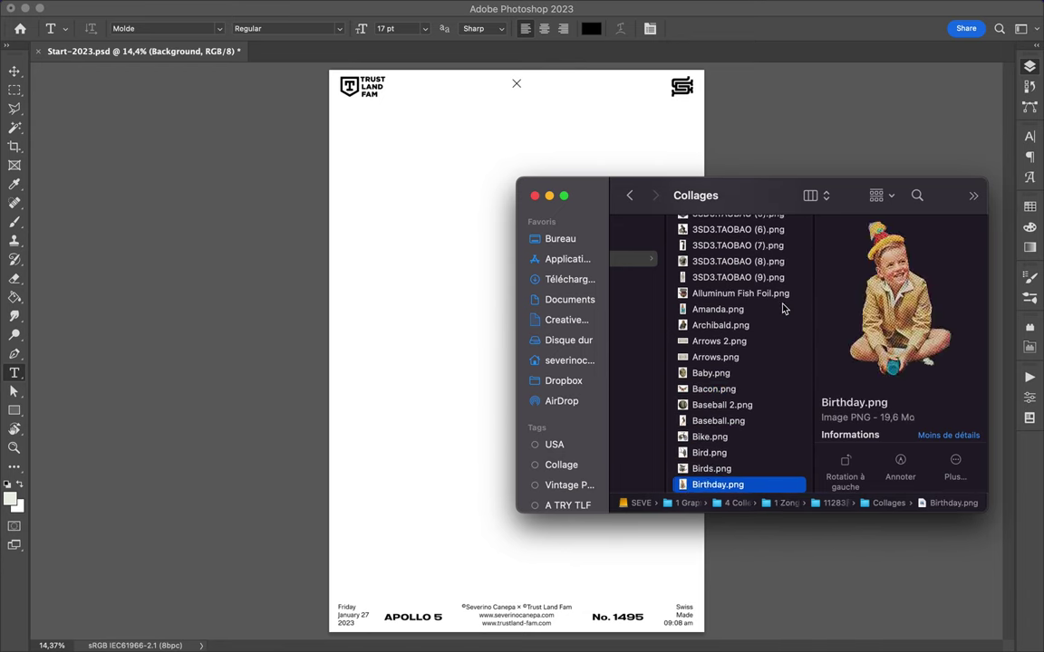
pyautogui.press('Down')
pyautogui.press('Down')
pyautogui.press('Down')
pyautogui.press('Down')
pyautogui.press('Down')
pyautogui.press('Down')
pyautogui.press('Up')
pyautogui.press('Up')
pyautogui.click(722, 422)
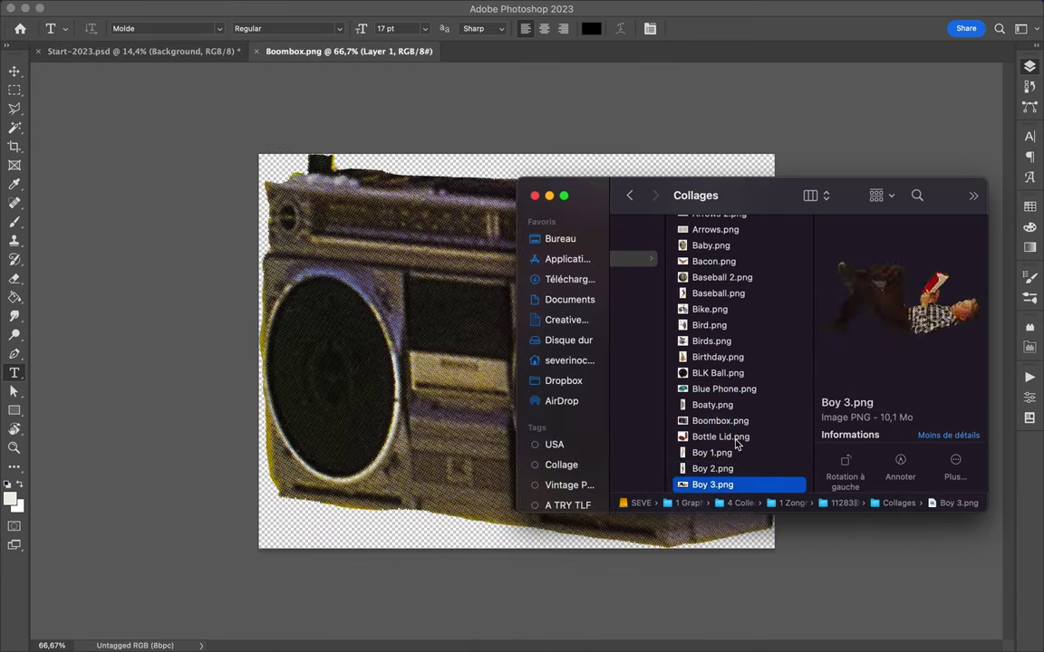
pyautogui.press('Down')
pyautogui.press('Down')
pyautogui.press('Down')
pyautogui.press('Down')
pyautogui.press('Down')
pyautogui.press('Down')
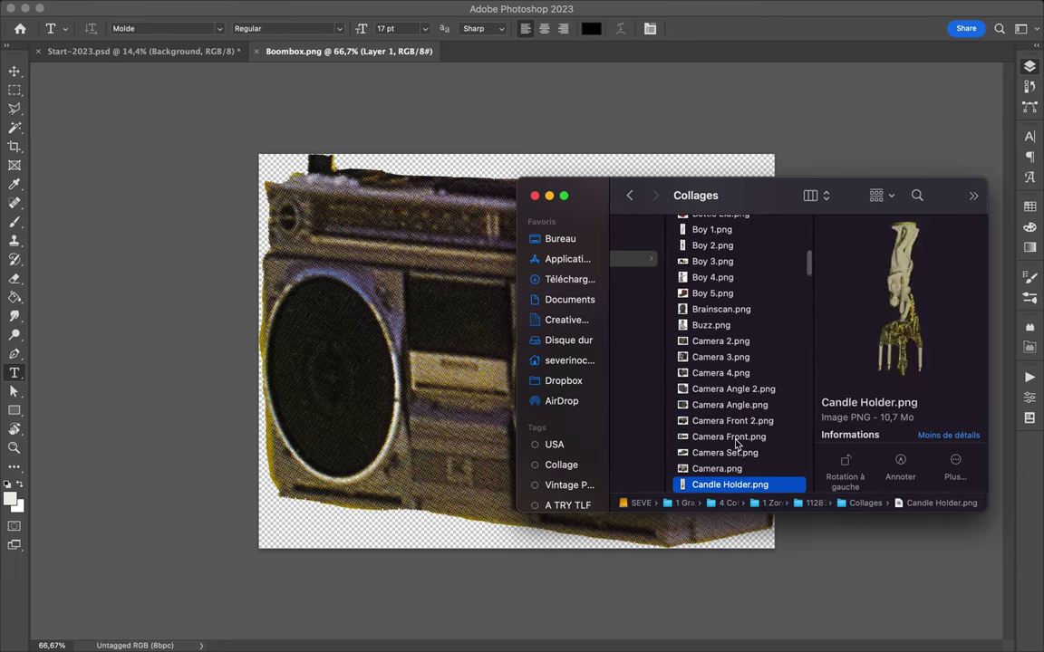
pyautogui.moveTo(534, 649); pyautogui.dragTo(517, 629)
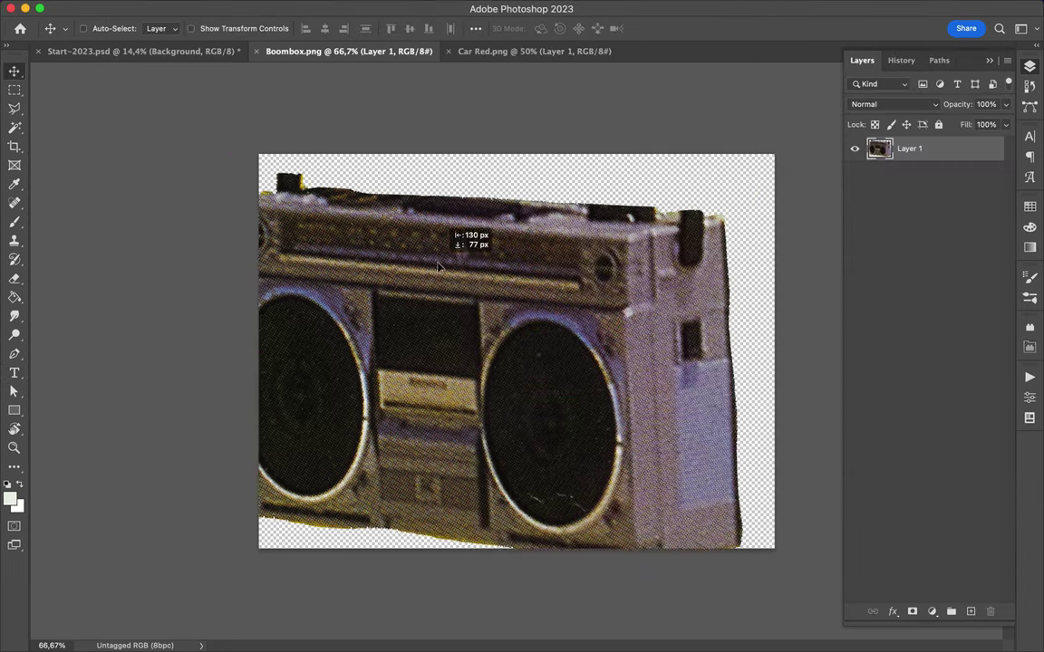
pyautogui.moveTo(444, 231); pyautogui.dragTo(483, 311)
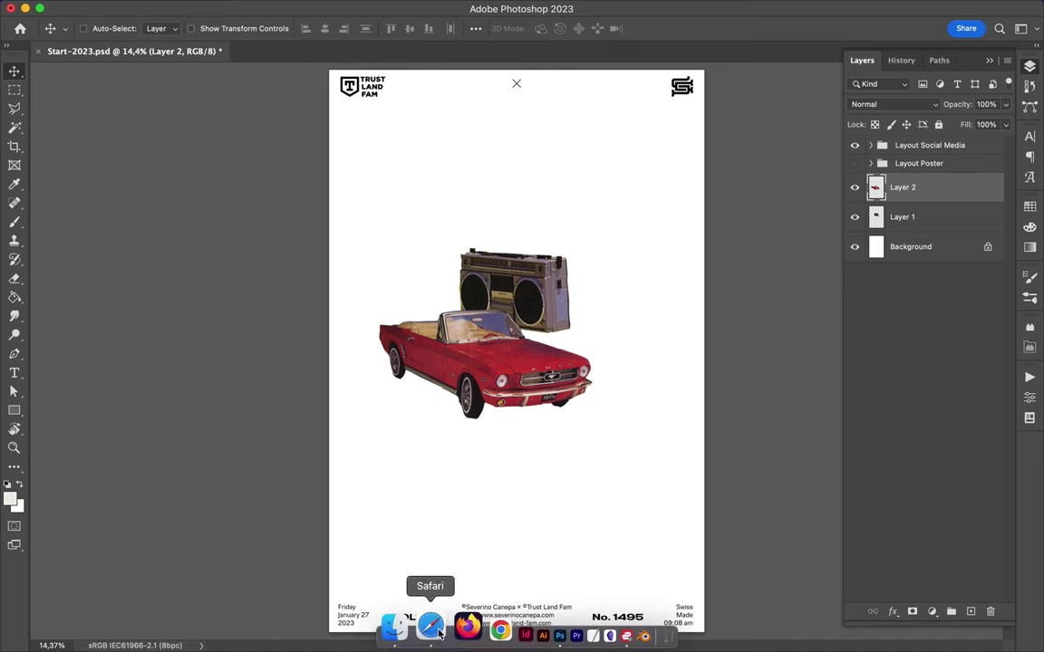
# - Open the Champagne glass image in Photoshop for the poster
pyautogui.click(431, 624)
pyautogui.press('Down')
pyautogui.press('Down')
pyautogui.press('Down')
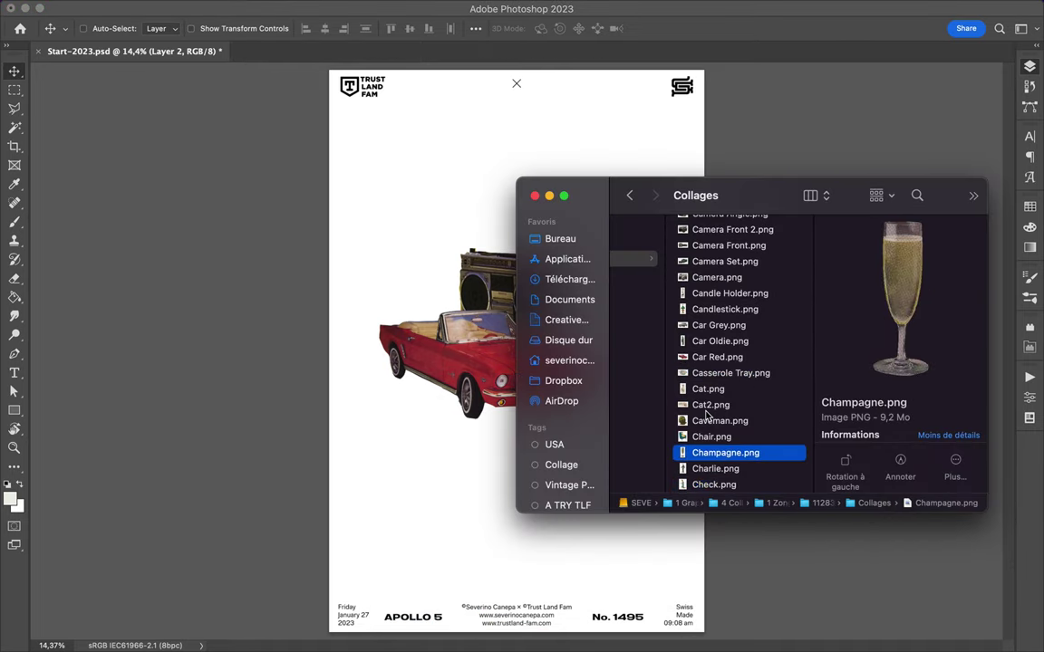
pyautogui.moveTo(725, 452); pyautogui.dragTo(518, 629)
pyautogui.press('Down')
pyautogui.press('Down')
pyautogui.press('Down')
pyautogui.press('Down')
pyautogui.press('Down')
pyautogui.press('Down')
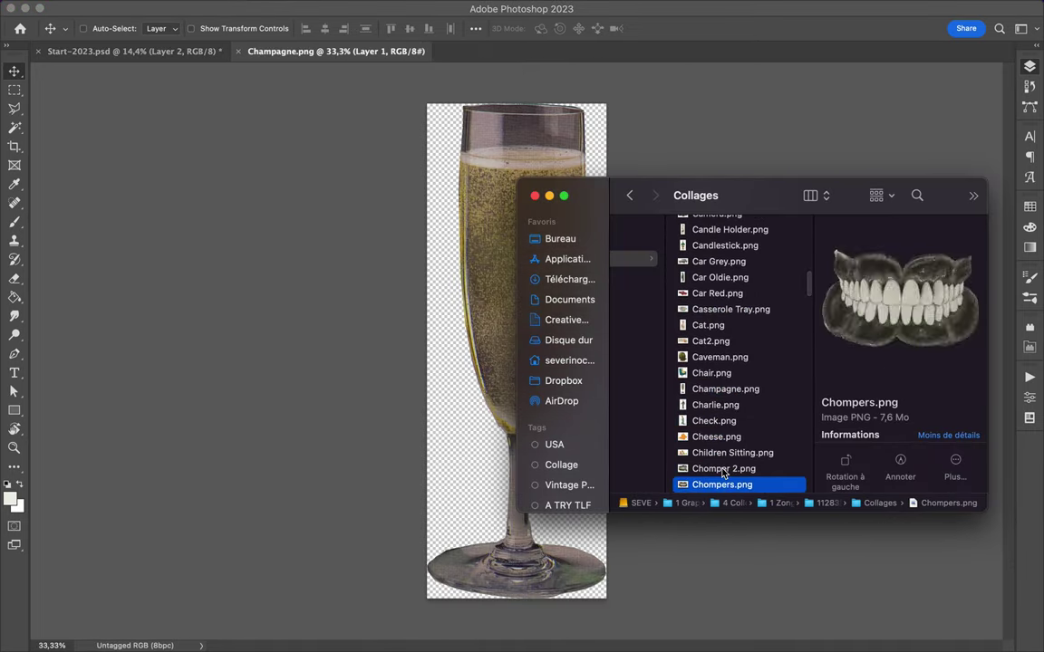
pyautogui.press('Down')
pyautogui.press('Down')
pyautogui.press('Down')
# - Drag the Harrison profile face image onto the Start-2023 poster
pyautogui.press('Down')
pyautogui.press('Down')
pyautogui.press('Down')
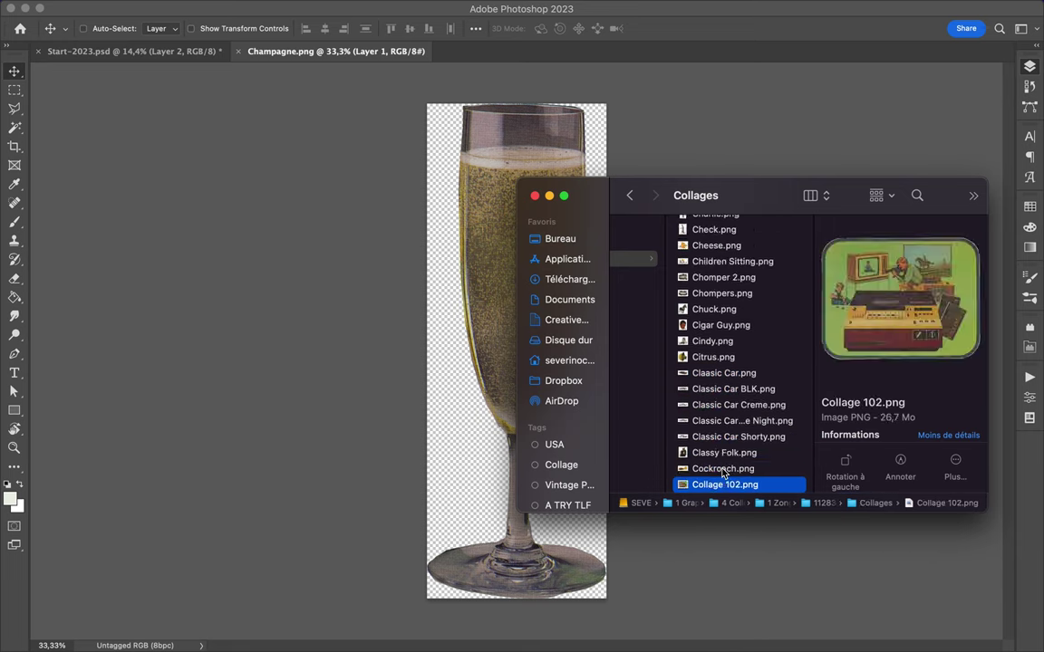
pyautogui.press('Down')
pyautogui.press('Down')
pyautogui.press('Down')
pyautogui.press('Down')
pyautogui.press('Down')
pyautogui.press('Down')
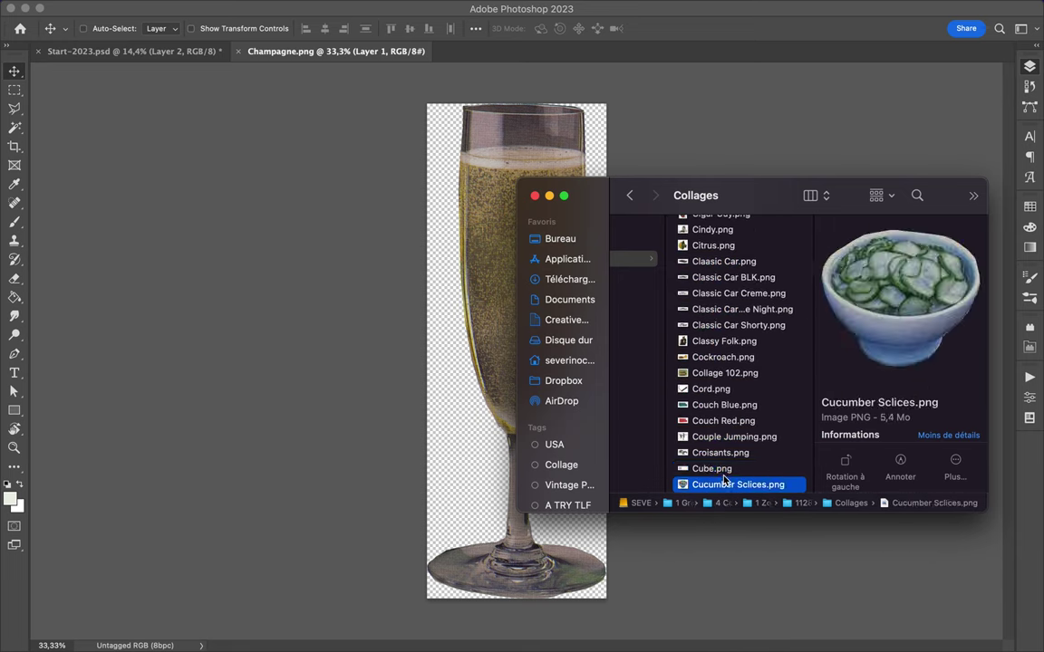
pyautogui.press('Down')
pyautogui.press('Down')
pyautogui.press('Down')
pyautogui.press('Down')
pyautogui.press('Down')
pyautogui.press('Down')
pyautogui.press('Down')
pyautogui.press('Down')
pyautogui.press('Down')
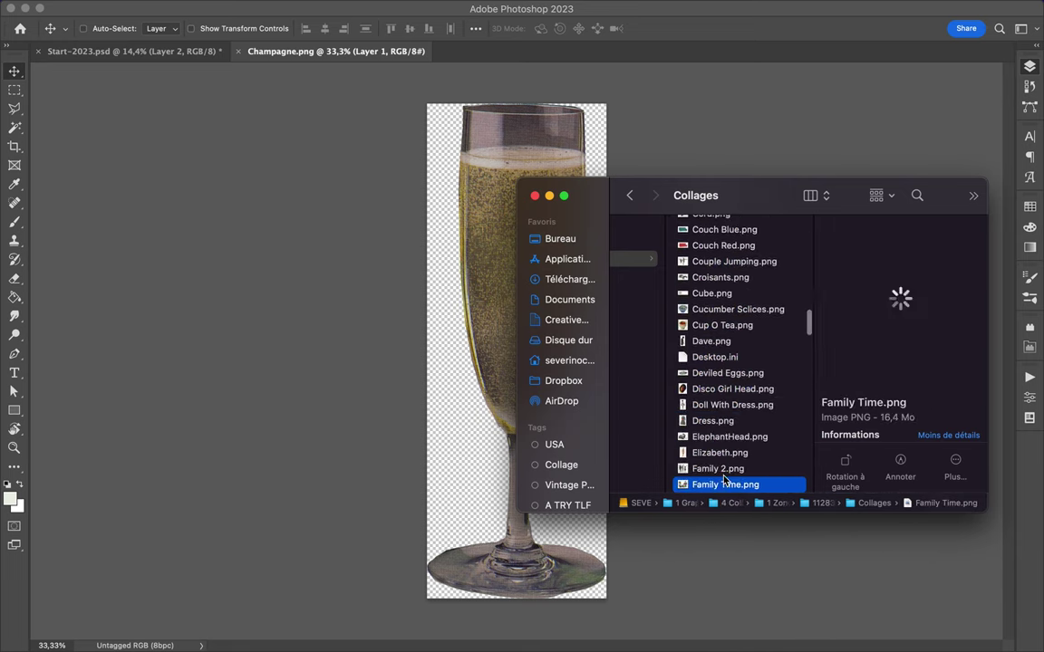
pyautogui.press('Down')
pyautogui.press('Down')
pyautogui.press('Down')
pyautogui.press('Down')
pyautogui.press('Down')
pyautogui.press('Down')
pyautogui.press('Down')
pyautogui.press('Down')
pyautogui.press('Down')
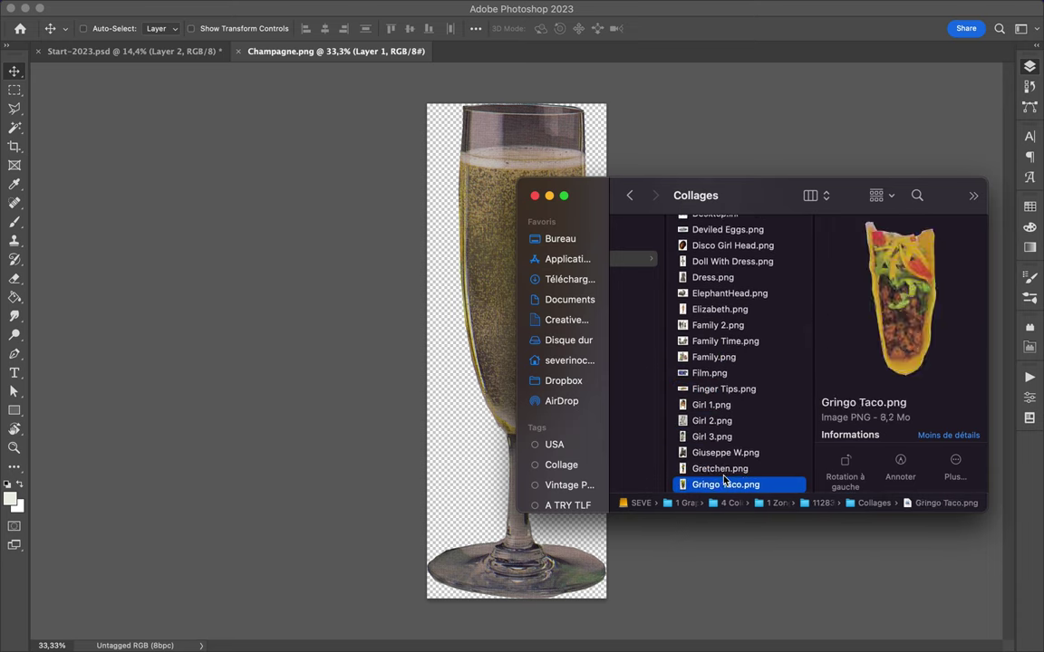
pyautogui.press('Down')
pyautogui.press('Down')
pyautogui.press('Down')
pyautogui.press('Down')
pyautogui.press('Up')
pyautogui.moveTo(725, 489); pyautogui.dragTo(515, 627)
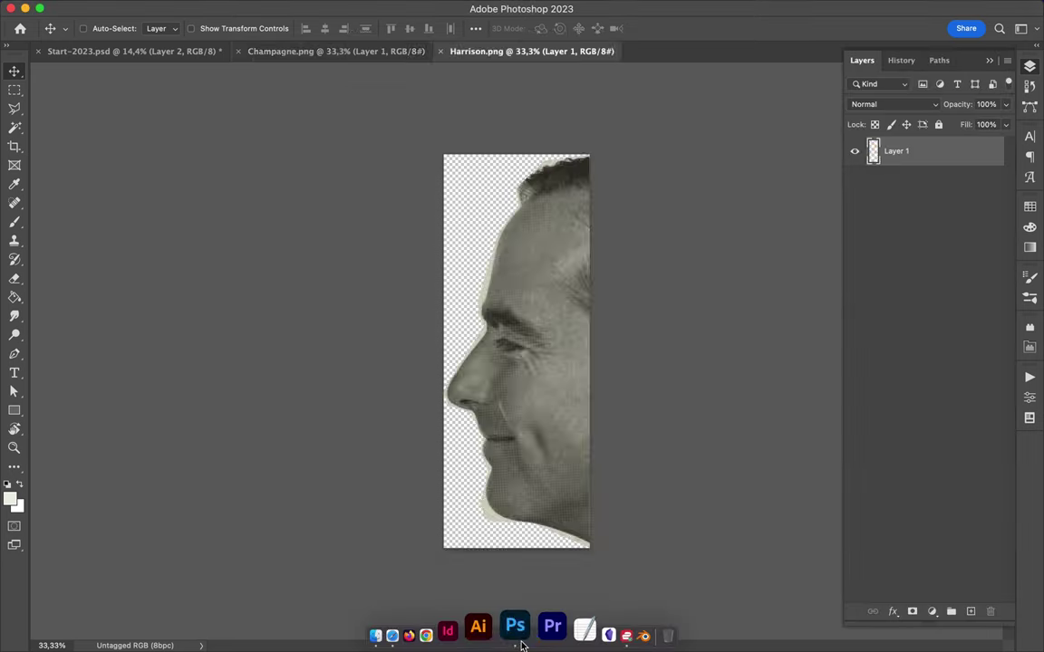
pyautogui.moveTo(517, 362); pyautogui.dragTo(281, 43)
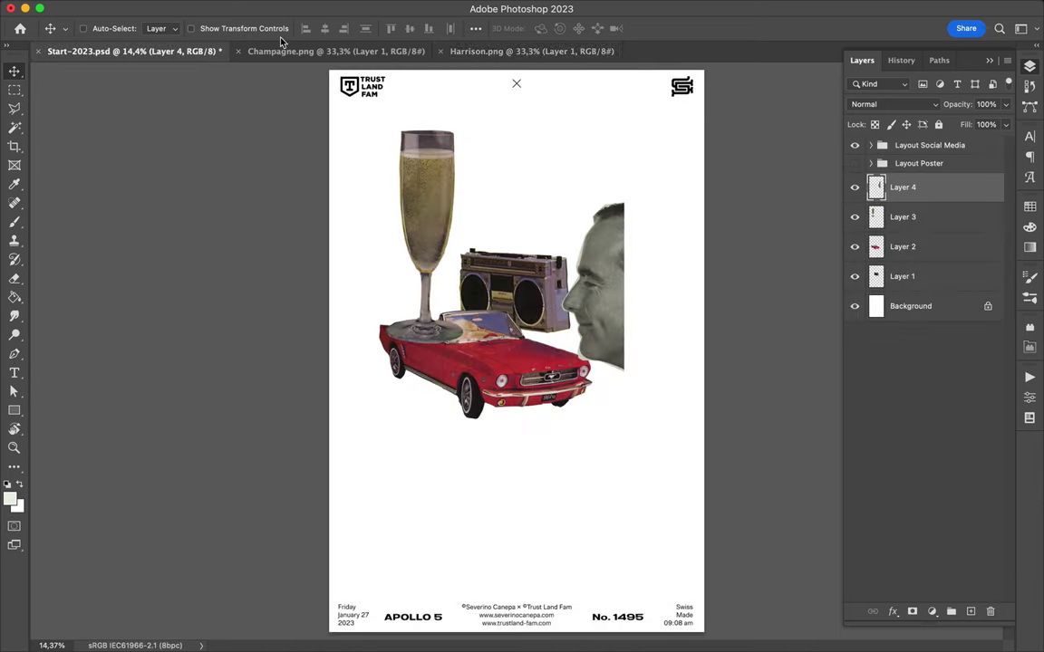
# - Open Record Player.png and drag it into Start-2023.psd
pyautogui.click(419, 632)
pyautogui.press('Down')
pyautogui.press('Down')
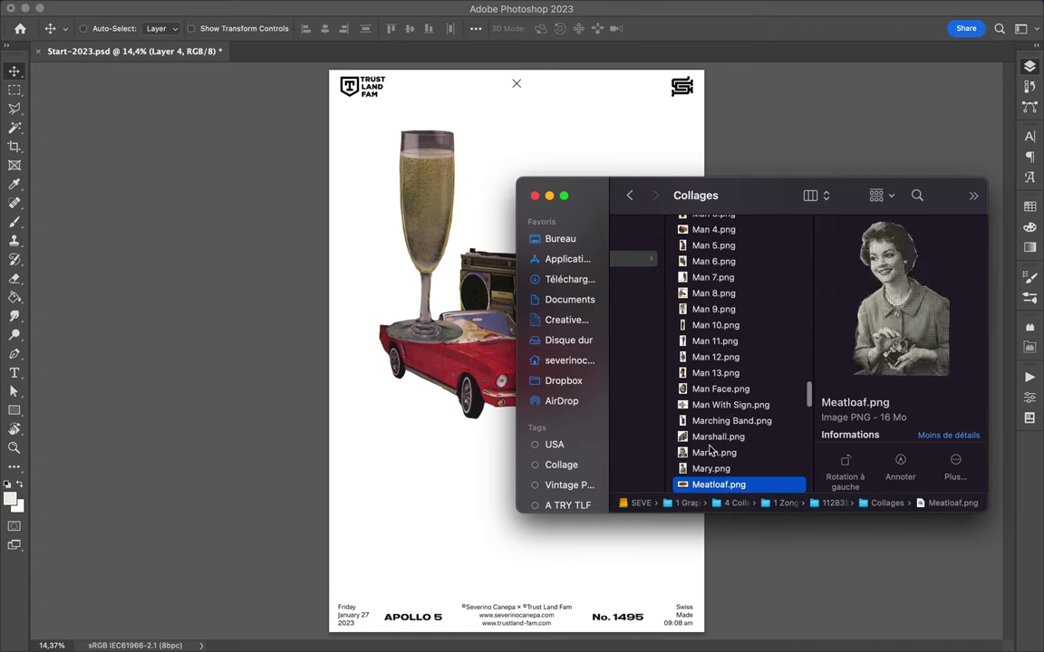
pyautogui.press('Down')
pyautogui.press('Down')
pyautogui.press('Down')
pyautogui.press('Down')
pyautogui.press('Down')
pyautogui.press('Down')
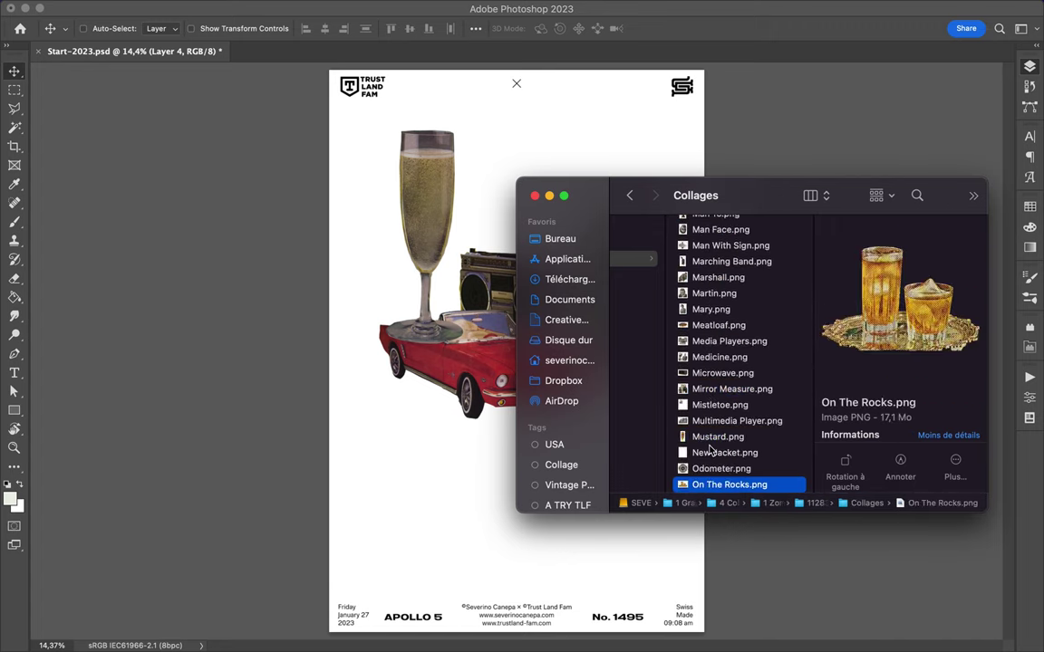
pyautogui.press('Down')
pyautogui.press('Down')
pyautogui.press('Down')
pyautogui.press('Down')
pyautogui.press('Down')
pyautogui.press('Down')
pyautogui.press('Down')
pyautogui.press('Down')
pyautogui.press('Down')
pyautogui.press('Down')
pyautogui.press('Down')
pyautogui.press('Down')
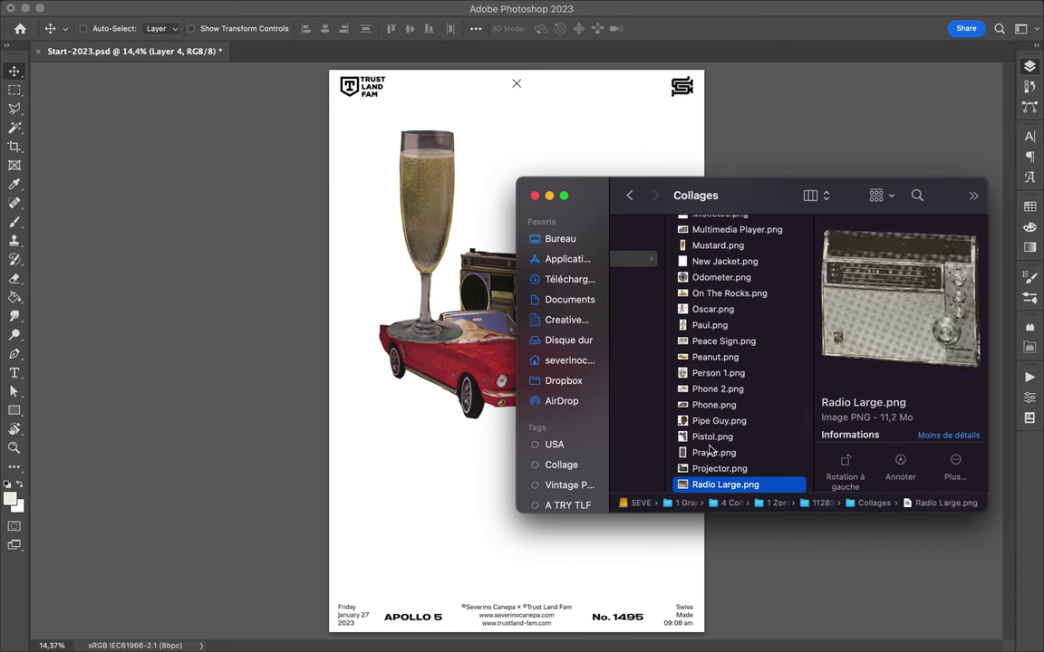
pyautogui.press('Down')
pyautogui.press('Down')
pyautogui.press('Down')
pyautogui.press('Down')
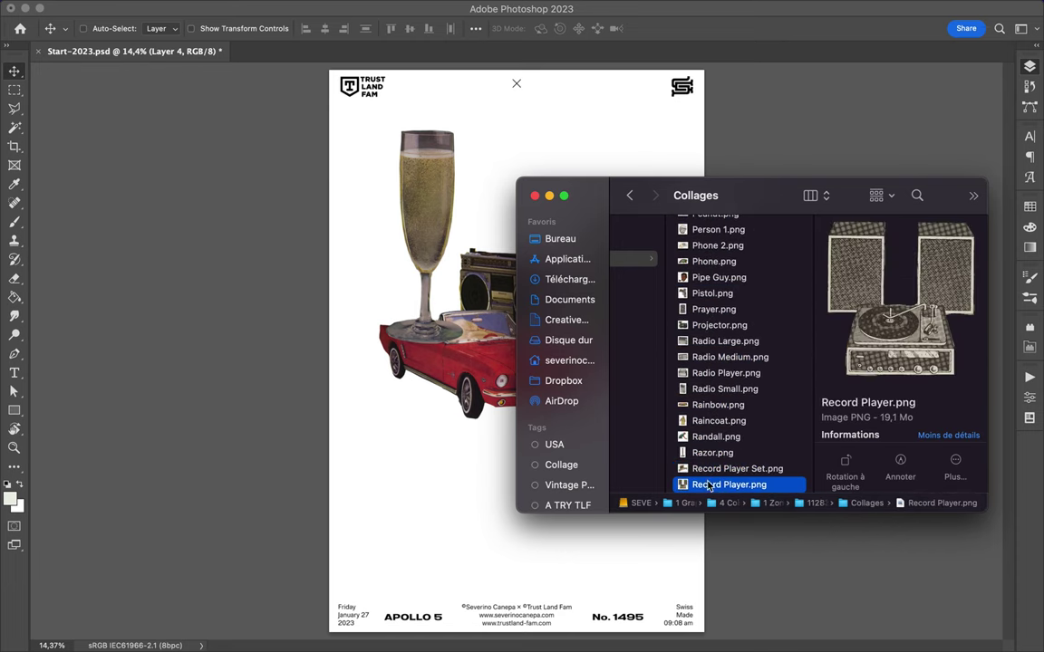
pyautogui.moveTo(716, 501); pyautogui.dragTo(544, 625)
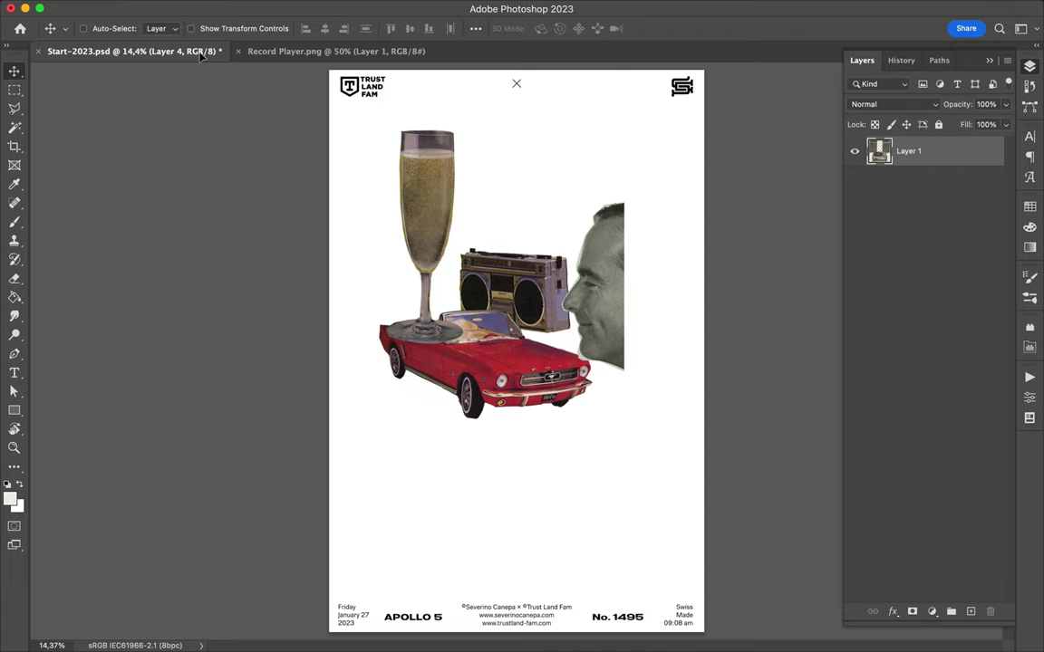
pyautogui.moveTo(648, 324); pyautogui.dragTo(535, 427)
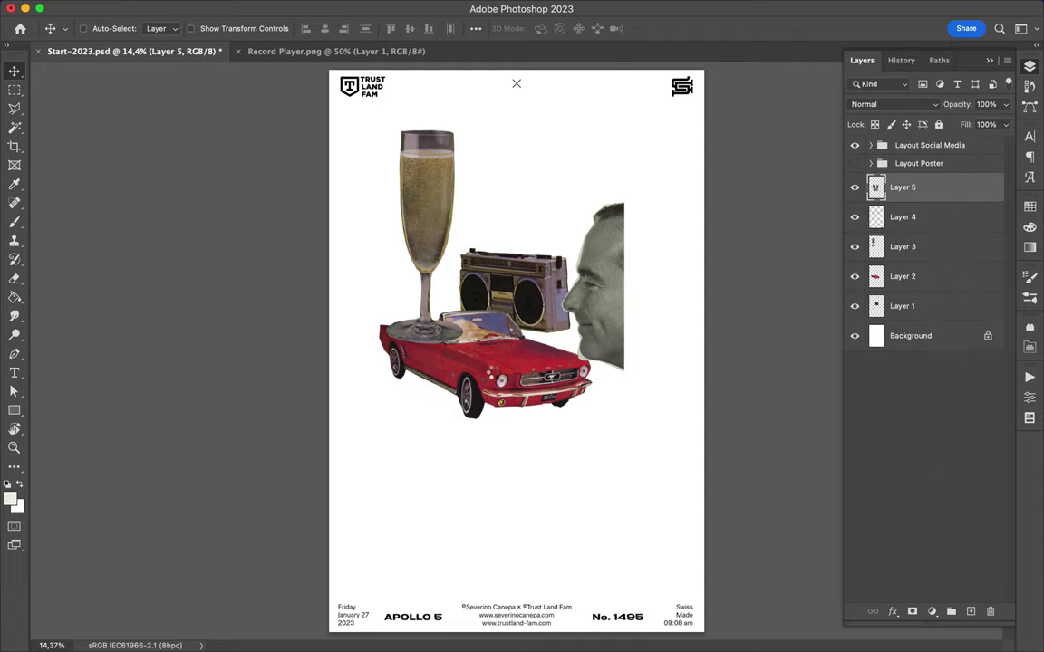
pyautogui.click(390, 630)
# - Browse the font, texture and ticket/stamp asset folders in Finder
pyautogui.press('Right')
pyautogui.press('Right')
pyautogui.press('Right')
pyautogui.press('Right')
pyautogui.press('Down')
pyautogui.press('Down')
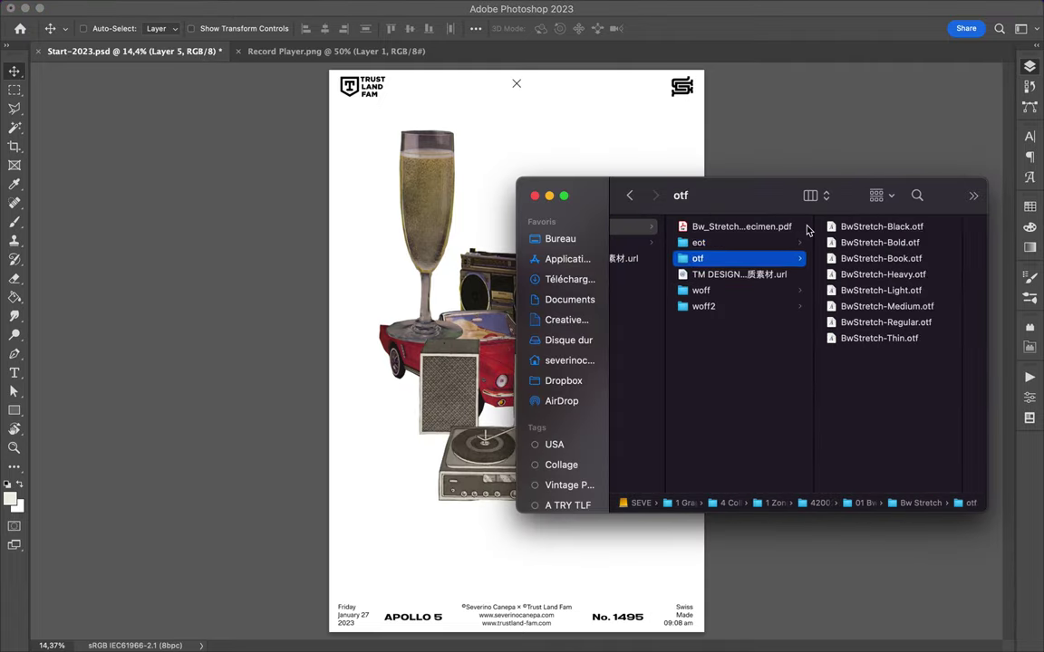
pyautogui.press('Left')
pyautogui.press('Left')
pyautogui.press('Down')
pyautogui.press('Down')
pyautogui.press('Down')
pyautogui.press('Down')
pyautogui.press('Right')
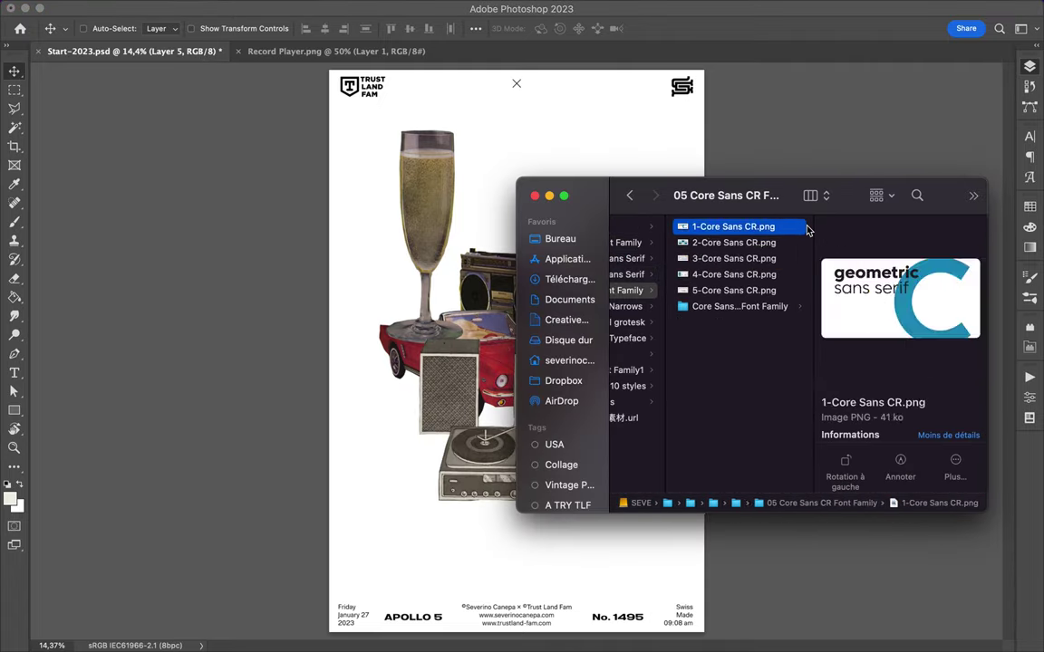
pyautogui.press('Left')
pyautogui.press('Left')
pyautogui.press('Down')
pyautogui.press('Right')
pyautogui.press('Right')
pyautogui.press('Left')
pyautogui.press('Down')
pyautogui.press('Right')
pyautogui.press('Down')
pyautogui.press('Down')
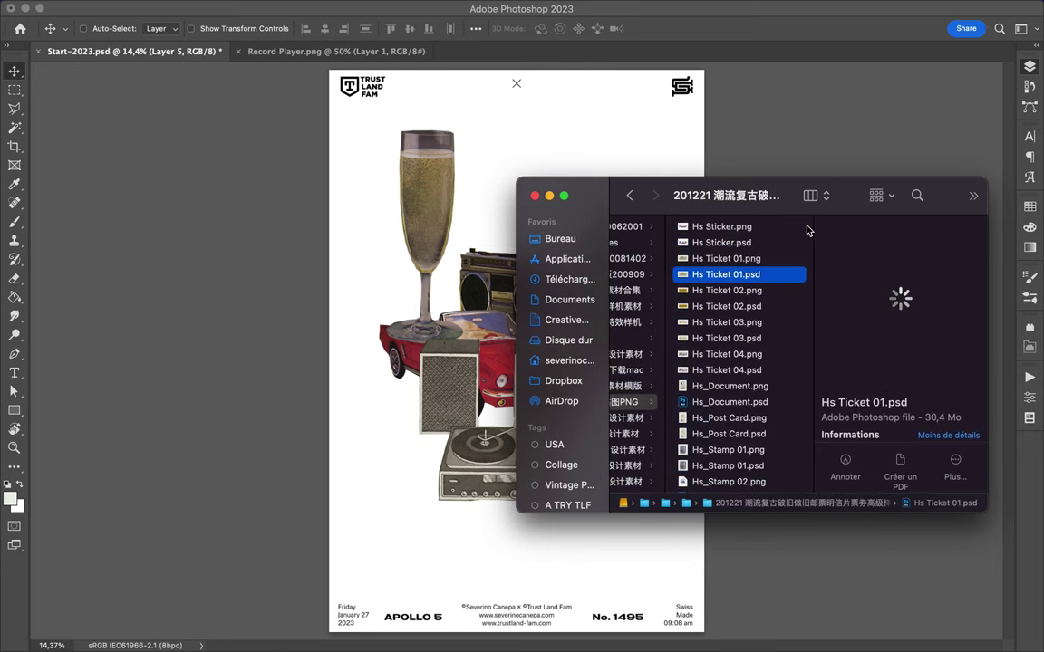
pyautogui.press('Left')
pyautogui.press('Down')
pyautogui.press('Right')
pyautogui.press('Left')
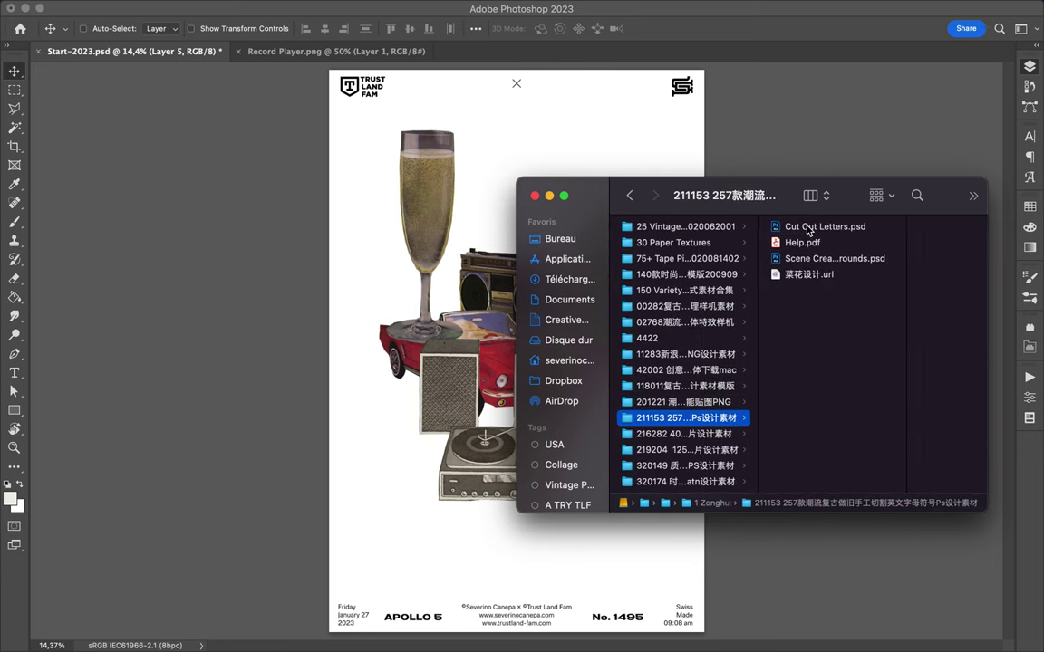
pyautogui.press('Down')
pyautogui.press('Right')
pyautogui.press('Right')
# - Quick Look the Info example images, then move into the Body Parts folder
pyautogui.press('space')
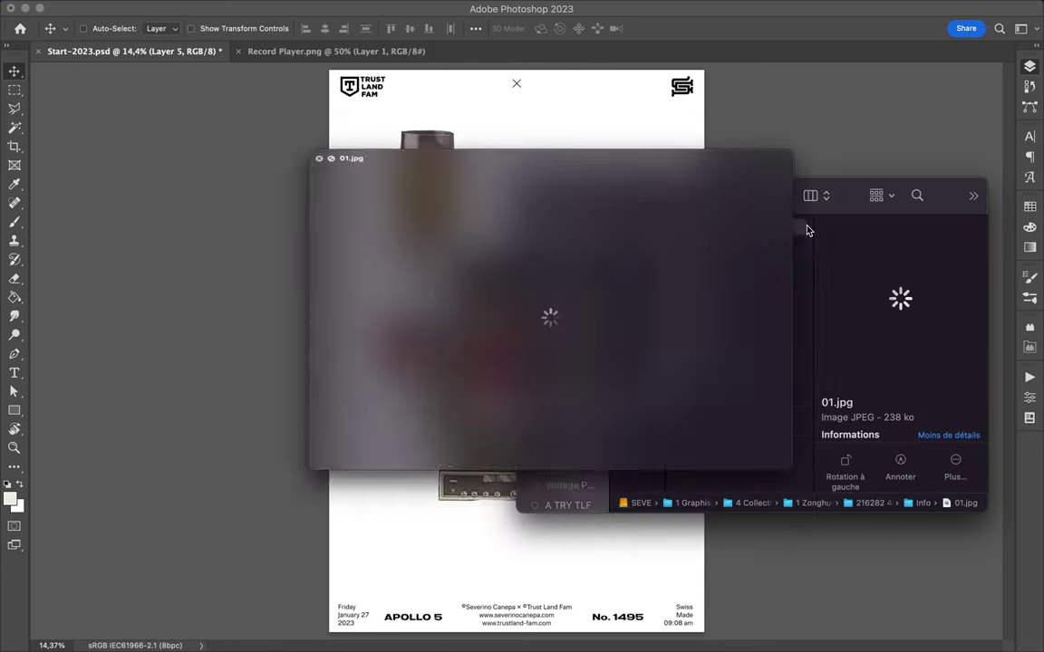
pyautogui.press('space')
pyautogui.press('Down')
pyautogui.press('Down')
pyautogui.press('Down')
pyautogui.press('Down')
pyautogui.press('space')
pyautogui.press('space')
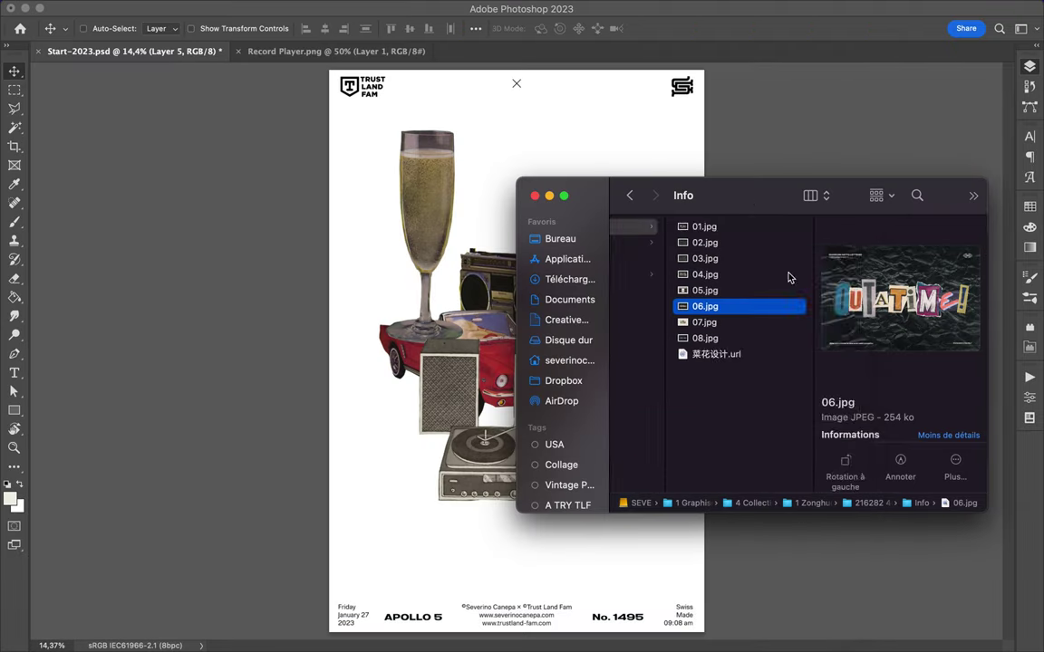
pyautogui.press('Left')
pyautogui.press('Left')
pyautogui.press('Down')
pyautogui.press('Right')
pyautogui.press('Down')
pyautogui.press('Right')
pyautogui.press('Down')
pyautogui.press('Down')
pyautogui.press('Down')
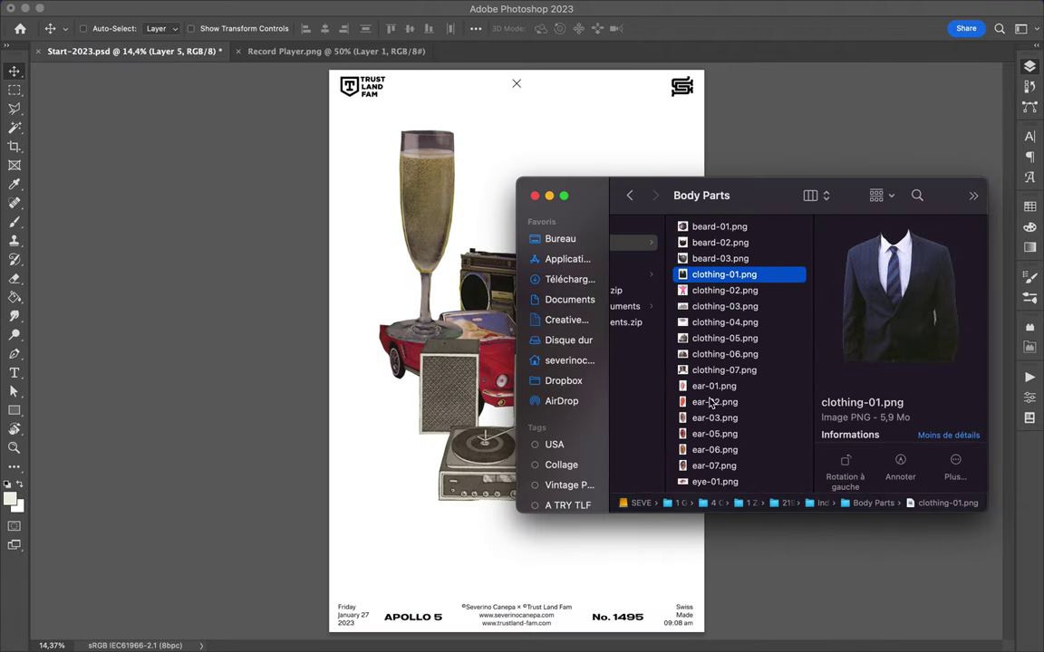
# - Add the suit jacket and the eye-05 cutout to the Start-2023 poster
pyautogui.click(516, 627)
pyautogui.moveTo(508, 345)
pyautogui.mouseDown()
pyautogui.moveTo(486, 318)
pyautogui.moveTo(509, 512)
pyautogui.moveTo(581, 490)
pyautogui.mouseUp()
pyautogui.click(238, 51)
pyautogui.click(410, 624)
pyautogui.press('Down')
pyautogui.press('Down')
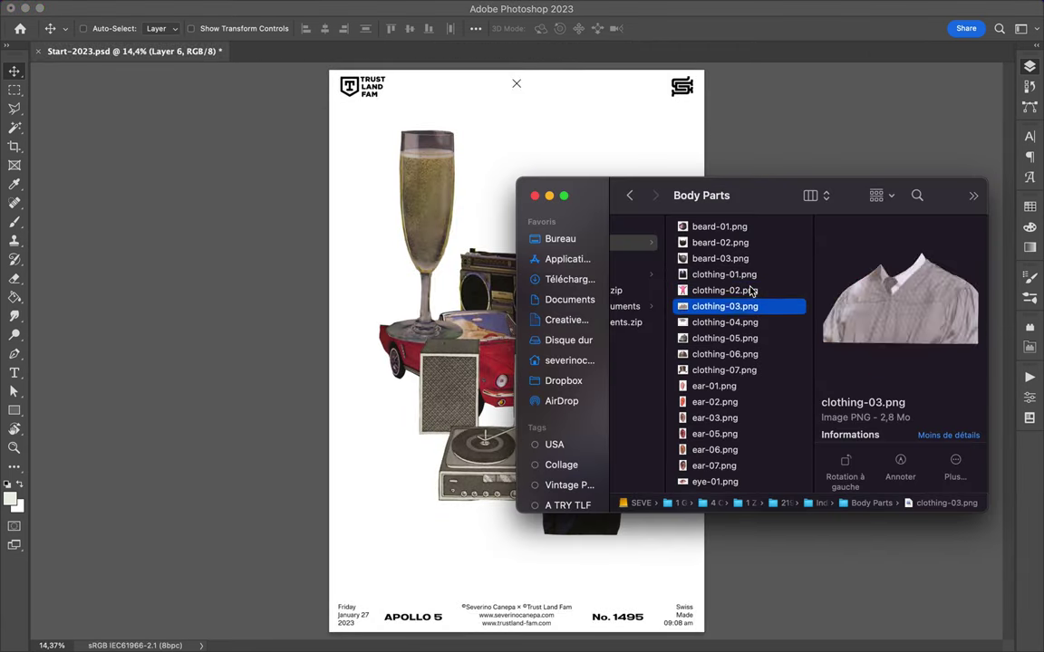
pyautogui.press('Down')
pyautogui.press('Down')
pyautogui.press('Down')
pyautogui.press('Down')
pyautogui.press('Down')
pyautogui.press('Down')
pyautogui.press('Down')
pyautogui.press('Down')
pyautogui.press('Down')
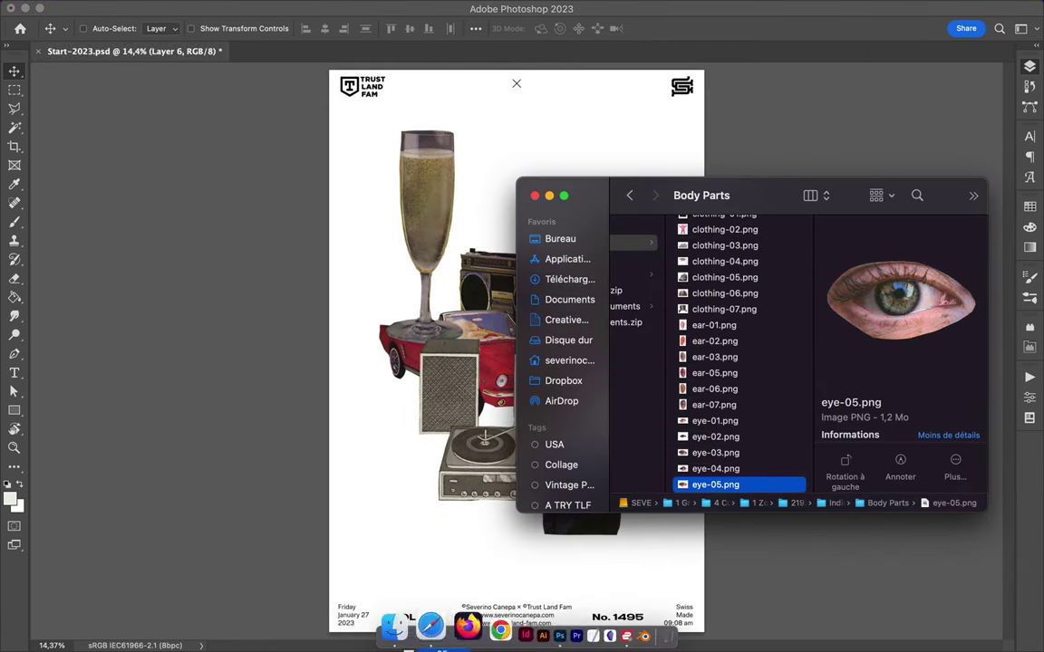
pyautogui.moveTo(715, 481); pyautogui.dragTo(516, 627)
pyautogui.moveTo(548, 290); pyautogui.dragTo(441, 308)
# - Raise the car layer and rearrange the car, face, glass and suit
pyautogui.moveTo(903, 335); pyautogui.dragTo(903, 181)
pyautogui.moveTo(453, 349); pyautogui.dragTo(498, 312)
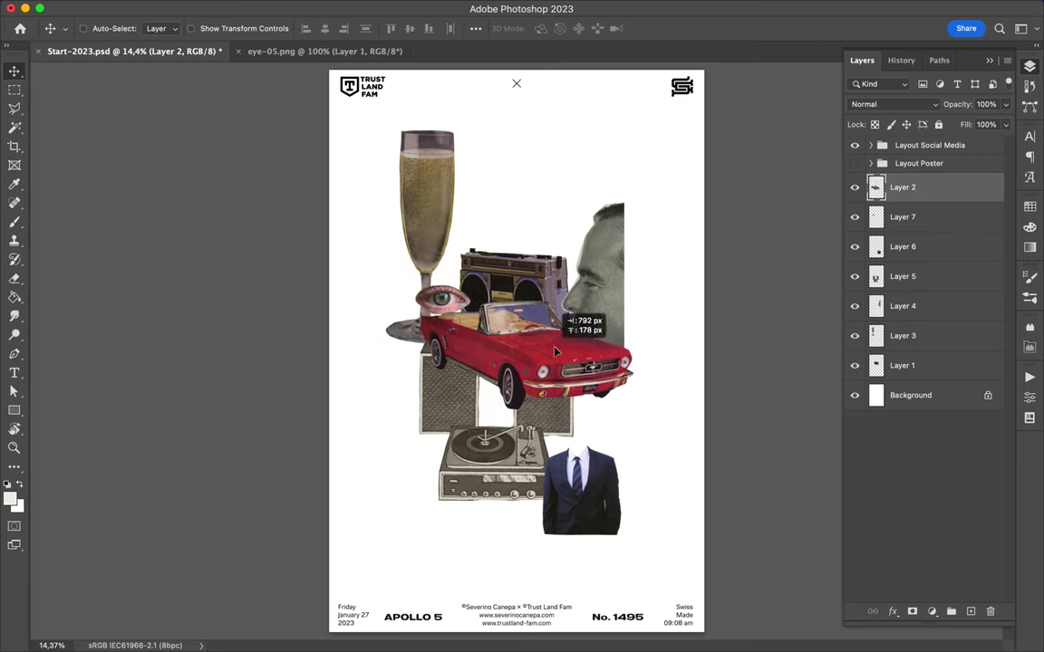
pyautogui.moveTo(603, 299); pyautogui.dragTo(684, 247)
pyautogui.moveTo(432, 227); pyautogui.dragTo(616, 366)
pyautogui.moveTo(580, 489)
pyautogui.mouseDown()
pyautogui.moveTo(383, 181)
pyautogui.moveTo(461, 143)
pyautogui.mouseUp()
# - Rotate the suit 180° and enlarge the car with Free Transform
pyautogui.hotkey('ctrl', 't')
pyautogui.press('Return')
pyautogui.moveTo(433, 404); pyautogui.dragTo(410, 426)
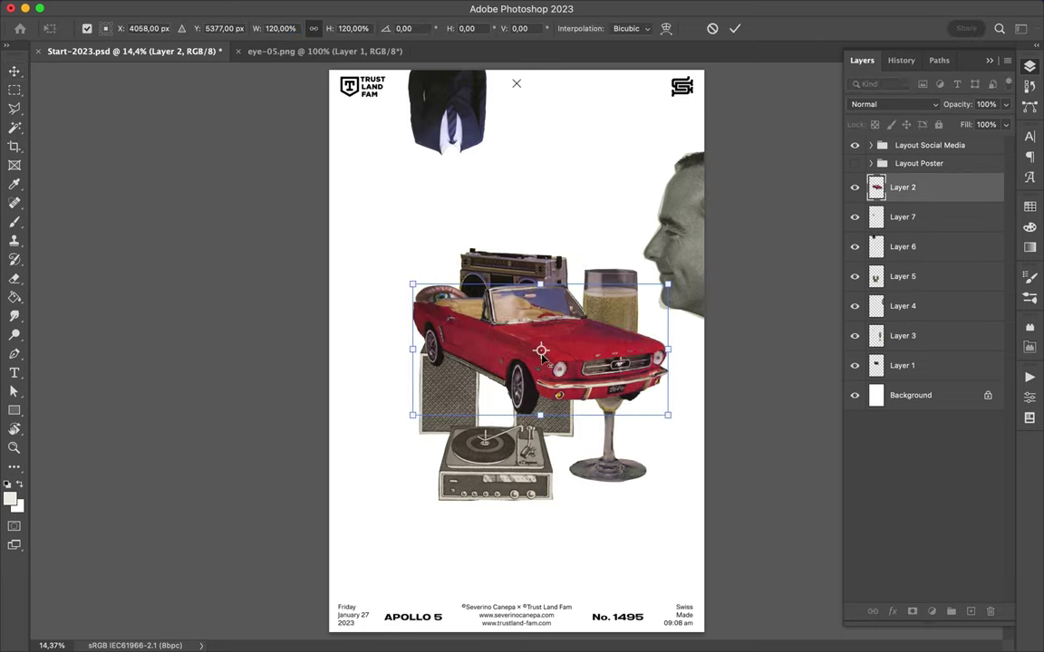
pyautogui.rightClick(524, 276)
pyautogui.press('Return')
# - Move the eye to the upper left and stand the champagne glass on the car
pyautogui.moveTo(441, 299); pyautogui.dragTo(383, 224)
pyautogui.moveTo(606, 326); pyautogui.dragTo(569, 224)
pyautogui.moveTo(902, 335); pyautogui.dragTo(907, 188)
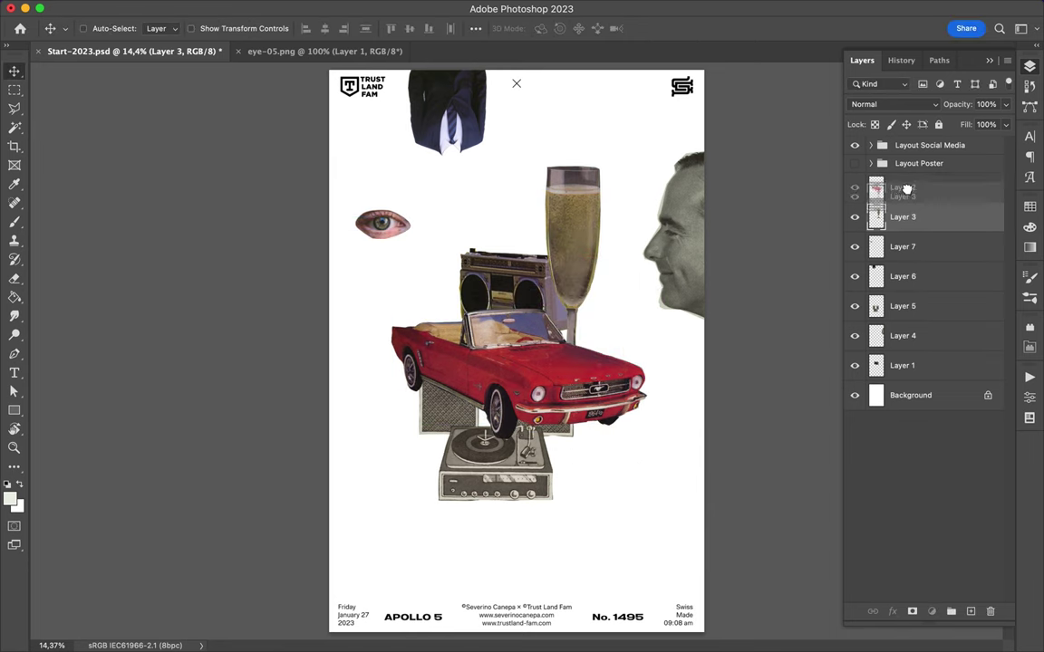
pyautogui.moveTo(526, 277)
pyautogui.mouseDown()
pyautogui.moveTo(625, 326)
pyautogui.moveTo(381, 281)
pyautogui.mouseUp()
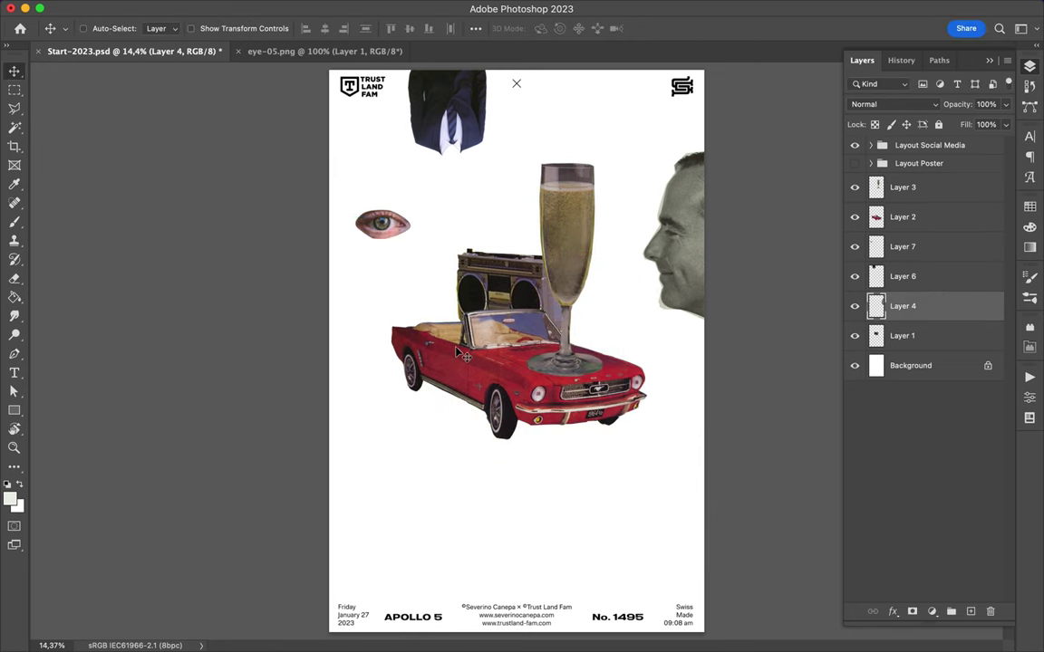
pyautogui.press('super+Tab')
pyautogui.press('Down')
pyautogui.press('Down')
pyautogui.press('Down')
# - Bring hair-06 into the poster as a wig over the eye
pyautogui.press('Down')
pyautogui.press('Down')
pyautogui.press('Down')
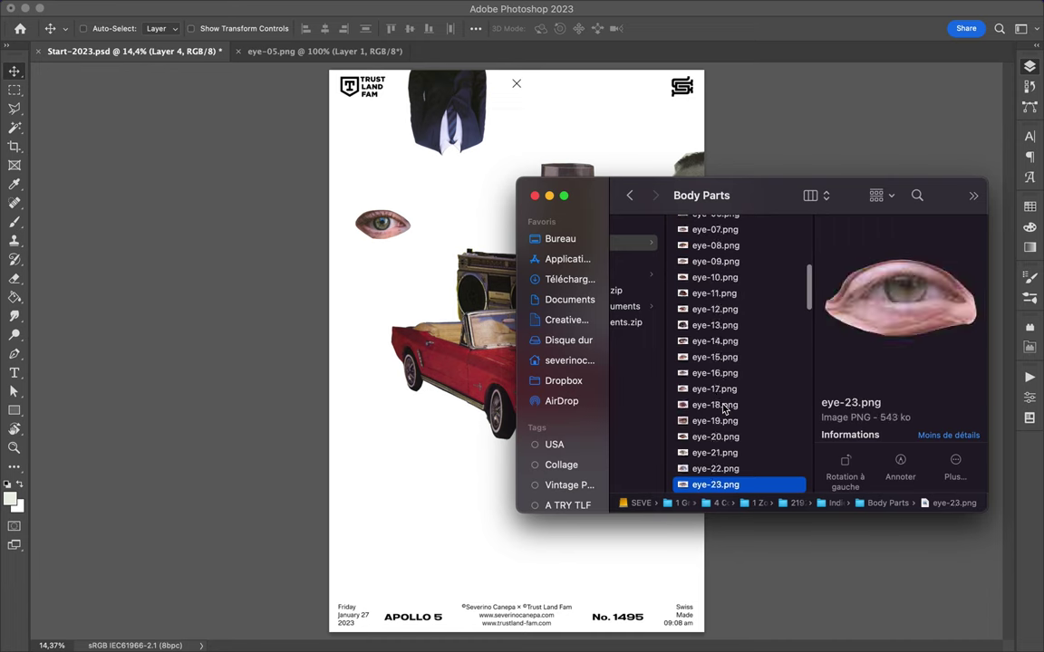
pyautogui.press('Down')
pyautogui.press('Down')
pyautogui.press('Down')
pyautogui.press('Down')
pyautogui.press('Down')
pyautogui.press('Down')
pyautogui.press('Down')
pyautogui.press('Down')
pyautogui.press('Down')
pyautogui.press('Down')
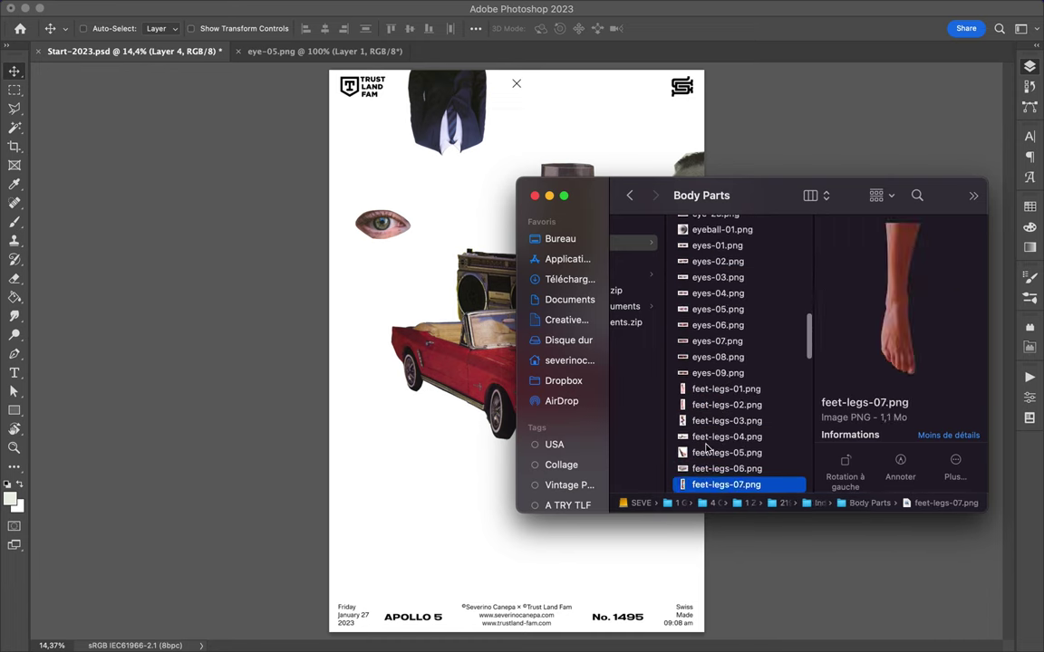
pyautogui.press('Down')
pyautogui.press('Down')
pyautogui.press('Down')
pyautogui.press('Down')
pyautogui.press('Down')
pyautogui.press('Down')
pyautogui.press('Up')
pyautogui.press('Up')
pyautogui.press('Up')
pyautogui.press('Up')
pyautogui.press('Up')
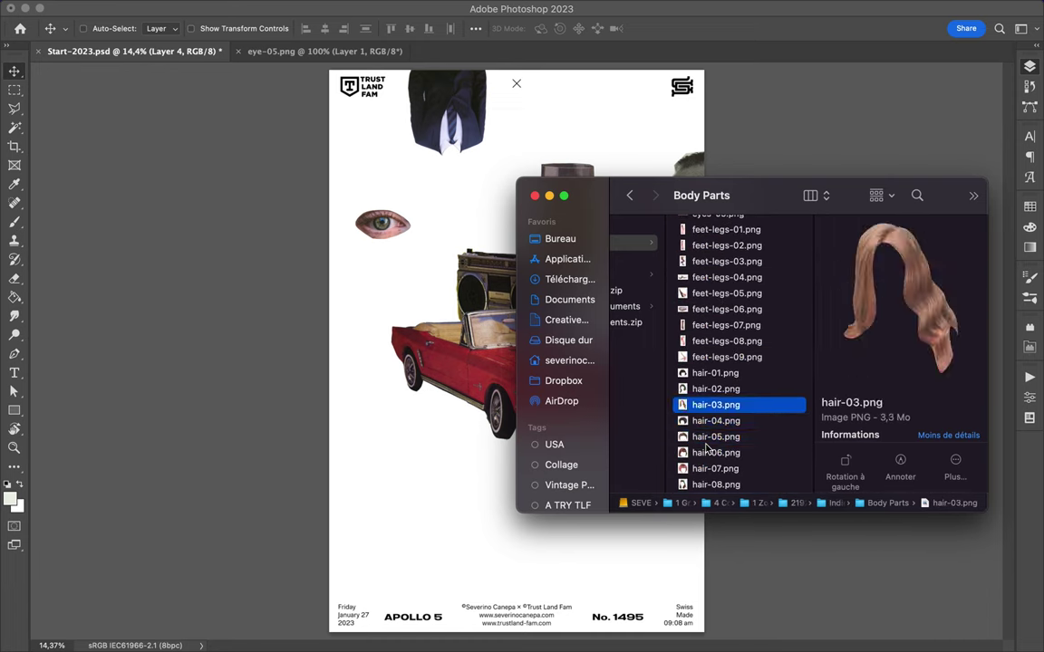
pyautogui.moveTo(706, 450); pyautogui.dragTo(519, 628)
pyautogui.moveTo(380, 272); pyautogui.dragTo(392, 213)
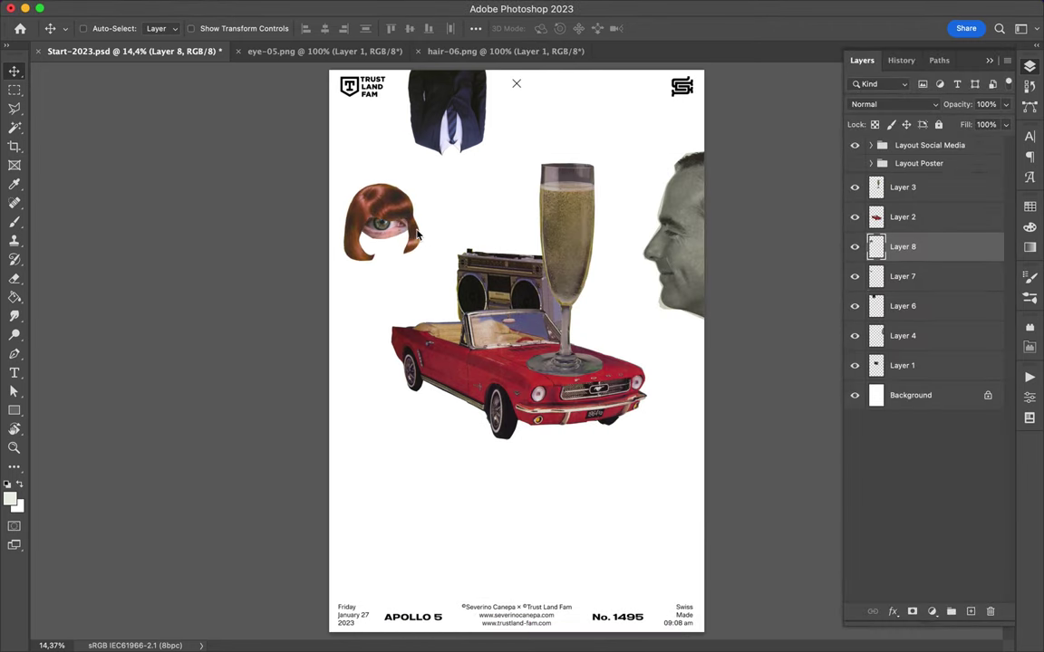
# - Add the mouth-04 black lips to the poster
pyautogui.click(415, 624)
pyautogui.press('Down')
pyautogui.press('Down')
pyautogui.press('Down')
pyautogui.press('Down')
pyautogui.press('Down')
pyautogui.press('Down')
pyautogui.press('Down')
pyautogui.press('Down')
pyautogui.press('Down')
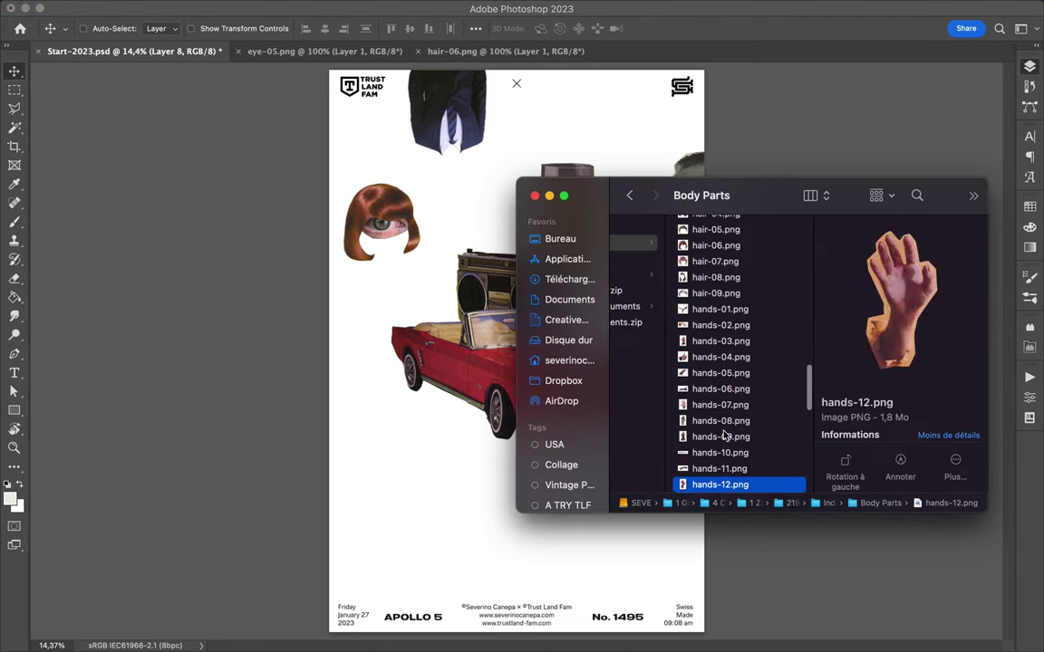
pyautogui.press('Down')
pyautogui.press('Down')
pyautogui.press('Down')
pyautogui.moveTo(720, 485); pyautogui.dragTo(473, 624)
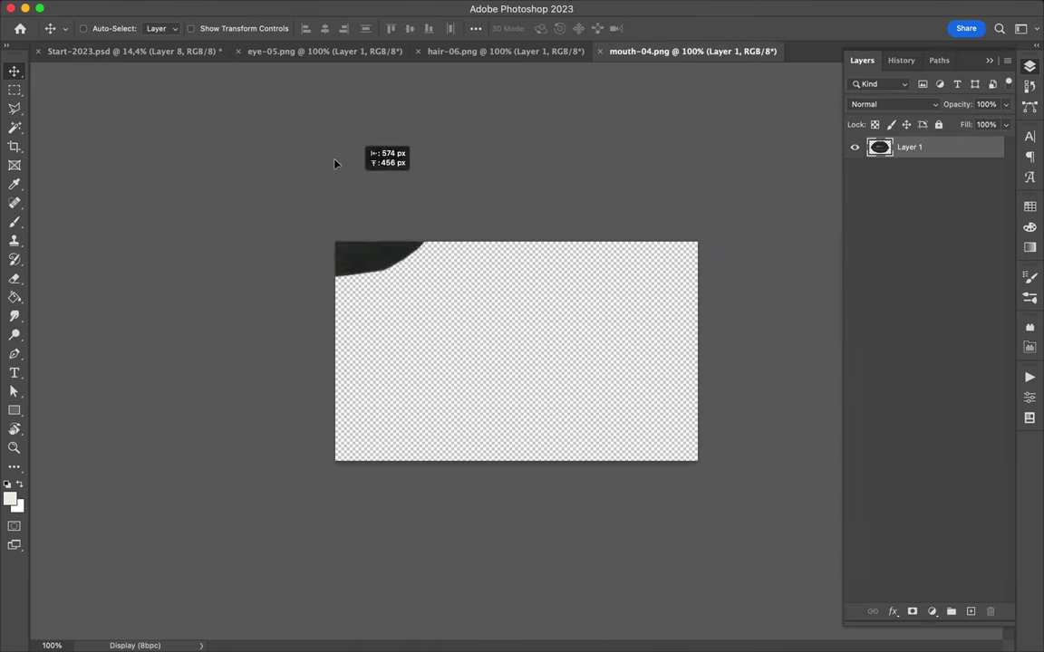
pyautogui.moveTo(338, 163)
pyautogui.mouseDown()
pyautogui.moveTo(459, 418)
pyautogui.moveTo(422, 476)
pyautogui.mouseUp()
# - Add mouth-06 to the poster as a second mouth layer
pyautogui.click(415, 625)
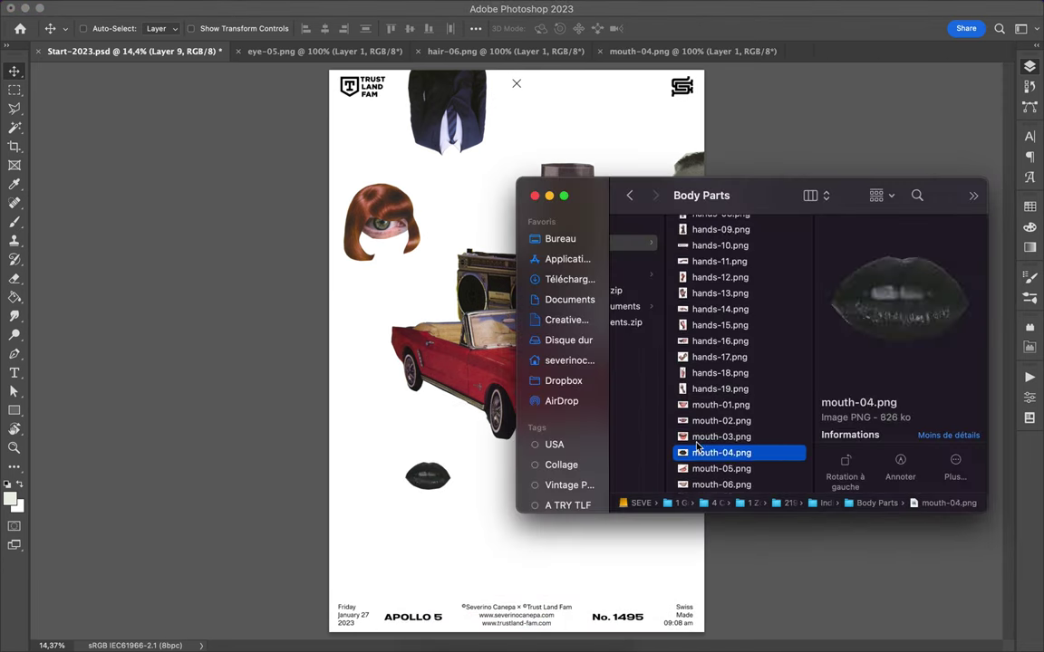
pyautogui.press('Down')
pyautogui.press('Down')
pyautogui.moveTo(721, 467); pyautogui.dragTo(517, 639)
pyautogui.moveTo(592, 227); pyautogui.dragTo(528, 492)
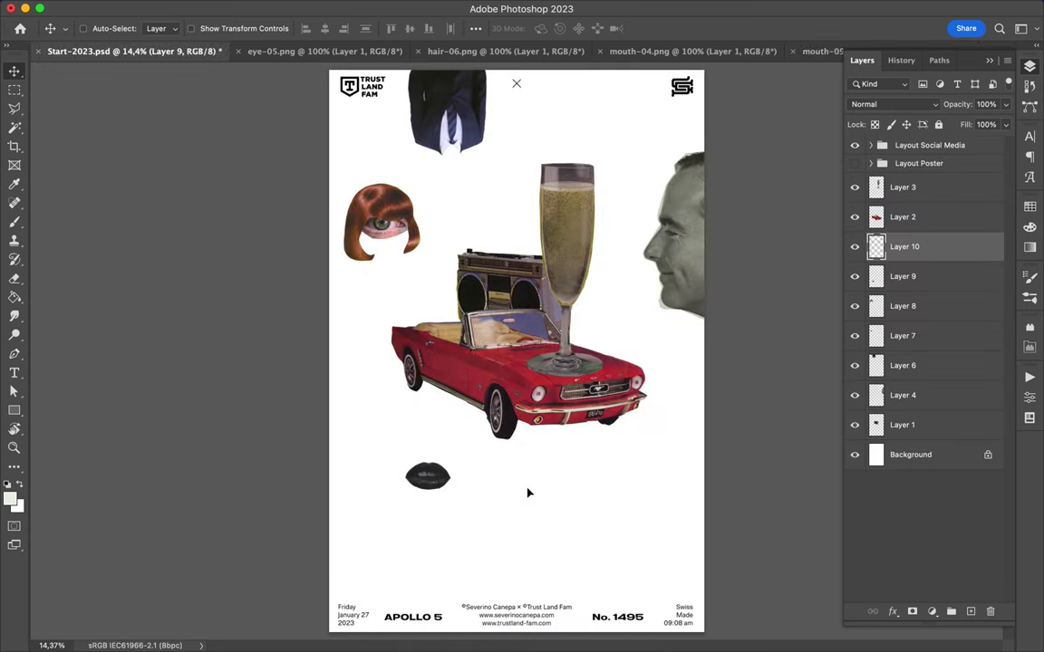
pyautogui.press('super+Tab')
pyautogui.press('Down')
pyautogui.press('Down')
pyautogui.press('Down')
pyautogui.press('Down')
pyautogui.press('Down')
pyautogui.press('Down')
pyautogui.press('Down')
pyautogui.press('Down')
pyautogui.press('Down')
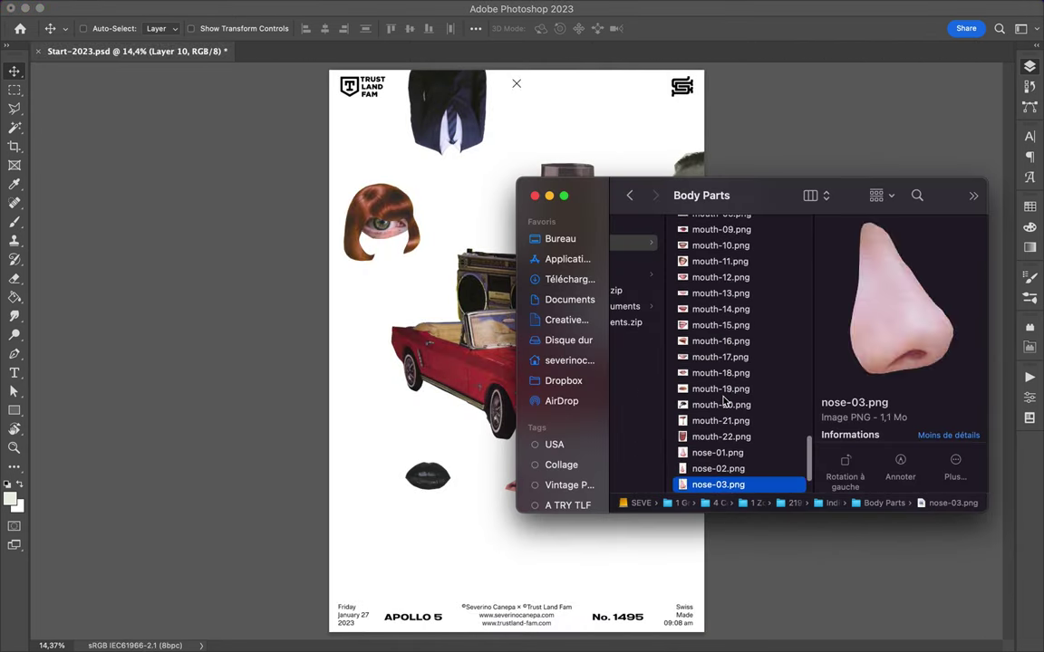
pyautogui.press('Down')
pyautogui.press('Down')
pyautogui.press('Down')
# - Extract Animals.zip and Food-Drinks.zip, previewing the bonus textures along the way
pyautogui.doubleClick(667, 228)
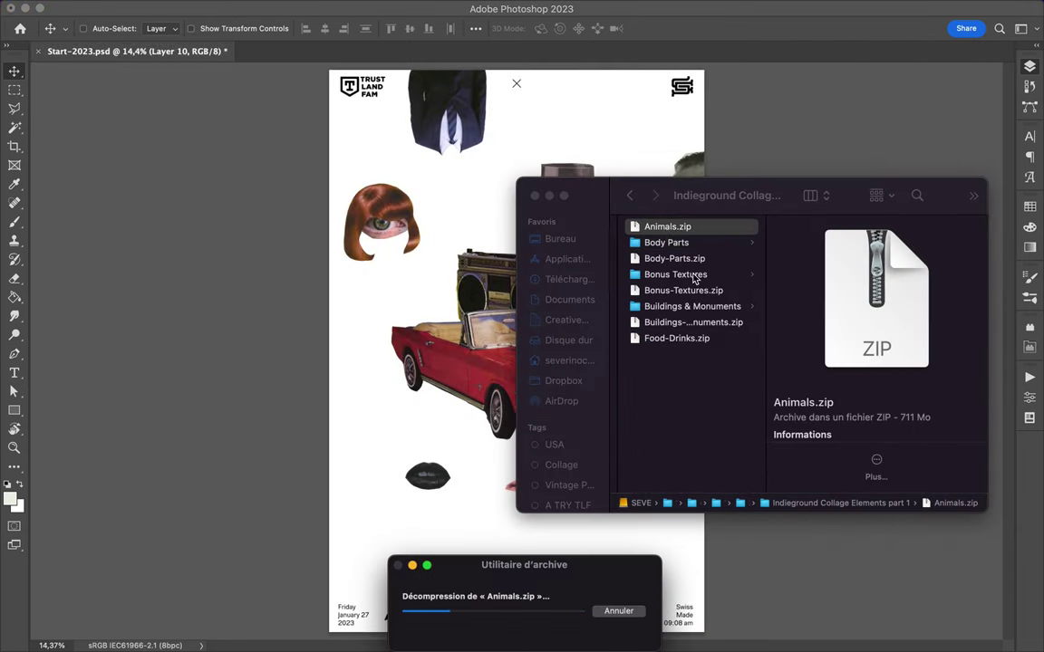
pyautogui.click(694, 275)
pyautogui.press('Right')
pyautogui.press('Down')
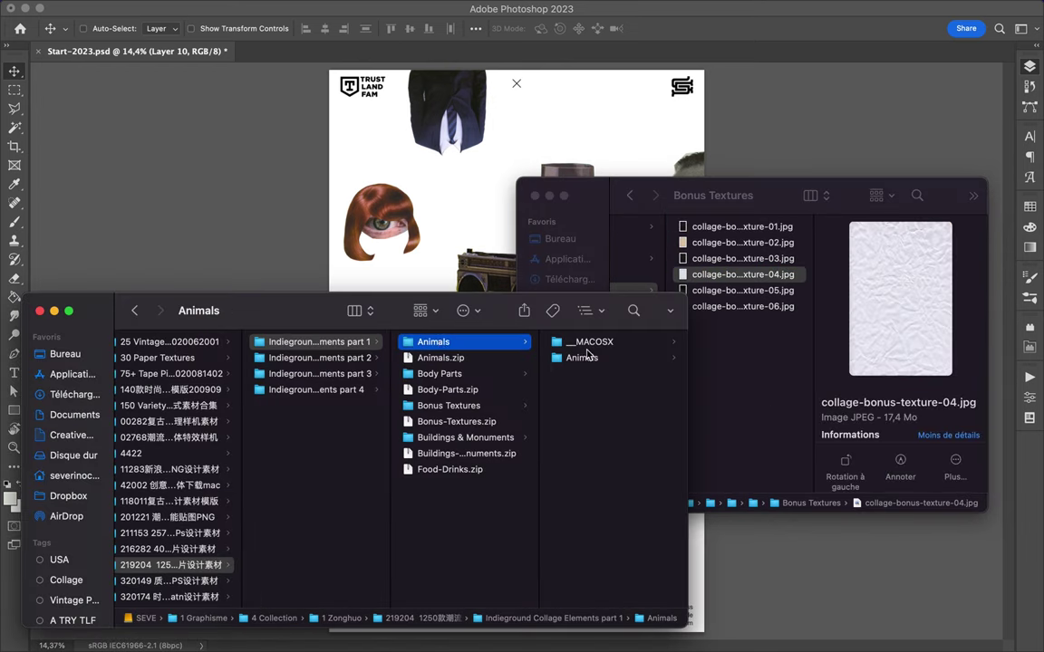
pyautogui.click(588, 357)
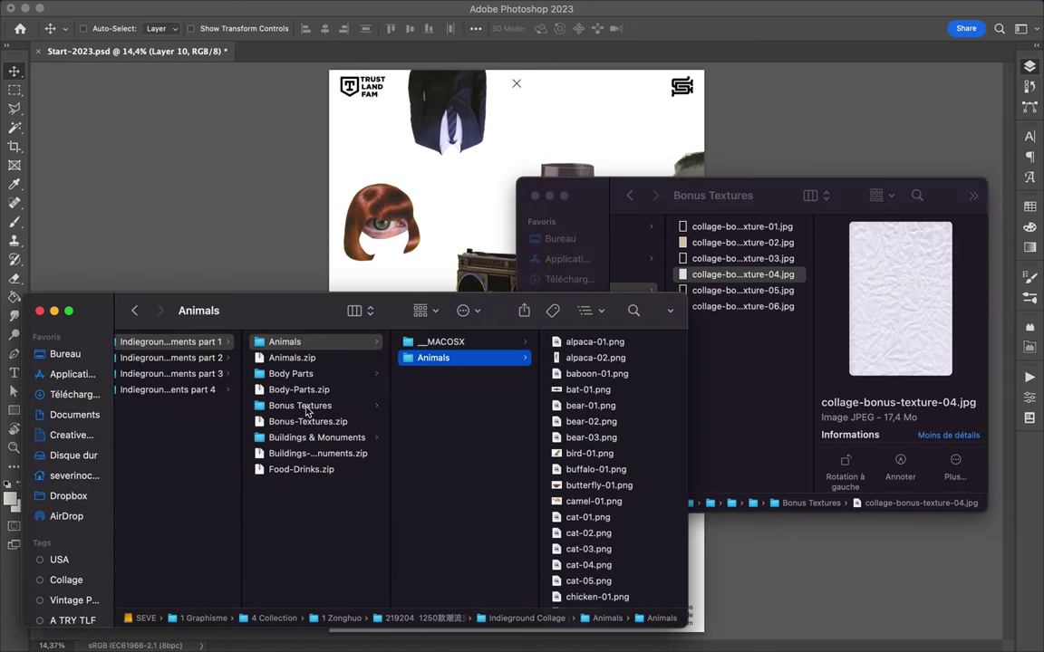
pyautogui.doubleClick(302, 469)
# - Open bigben-01.png from Buildings & Monuments in Photoshop
pyautogui.click(710, 352)
pyautogui.press('Right')
pyautogui.press('Down')
pyautogui.press('Down')
pyautogui.press('Down')
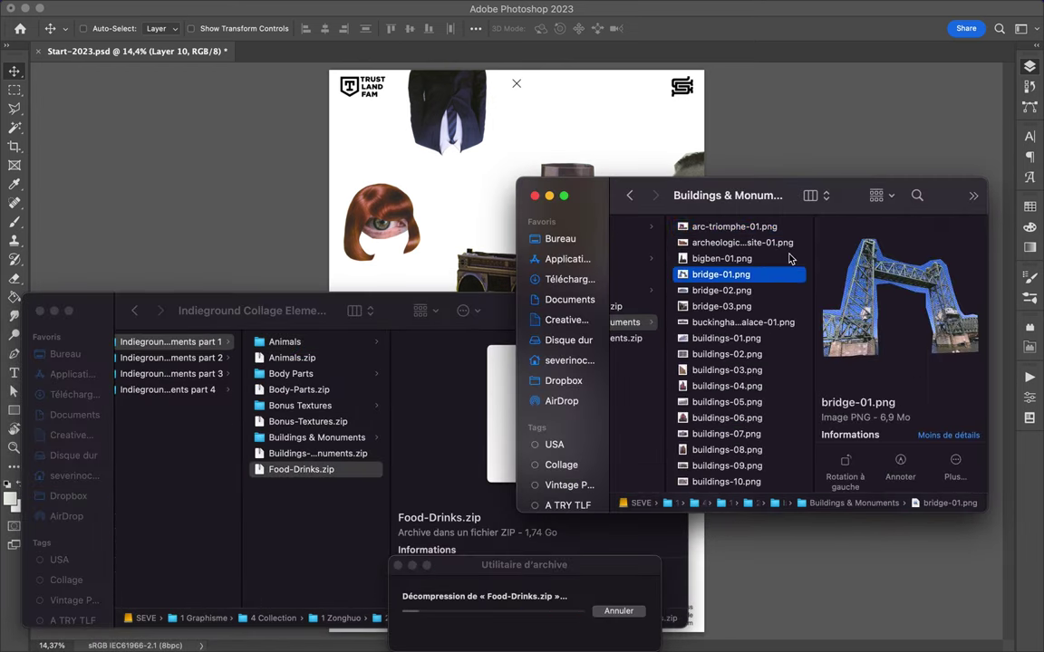
pyautogui.moveTo(790, 259); pyautogui.dragTo(498, 258)
# - Place Big Ben in the poster's lower left corner
pyautogui.moveTo(463, 633); pyautogui.dragTo(551, 635)
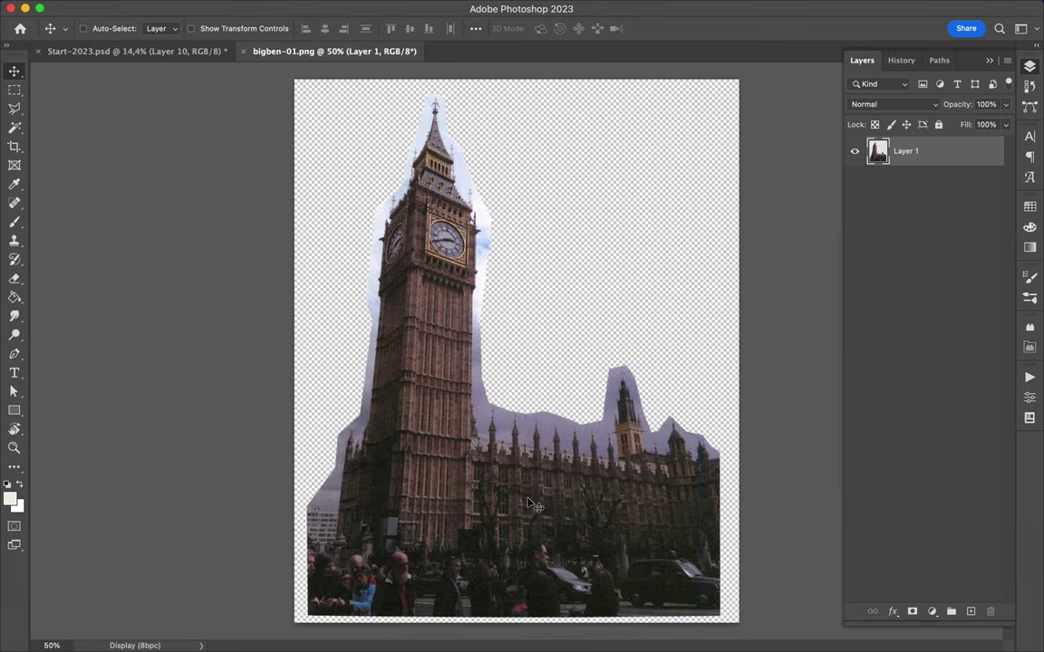
pyautogui.moveTo(516, 362); pyautogui.dragTo(367, 489)
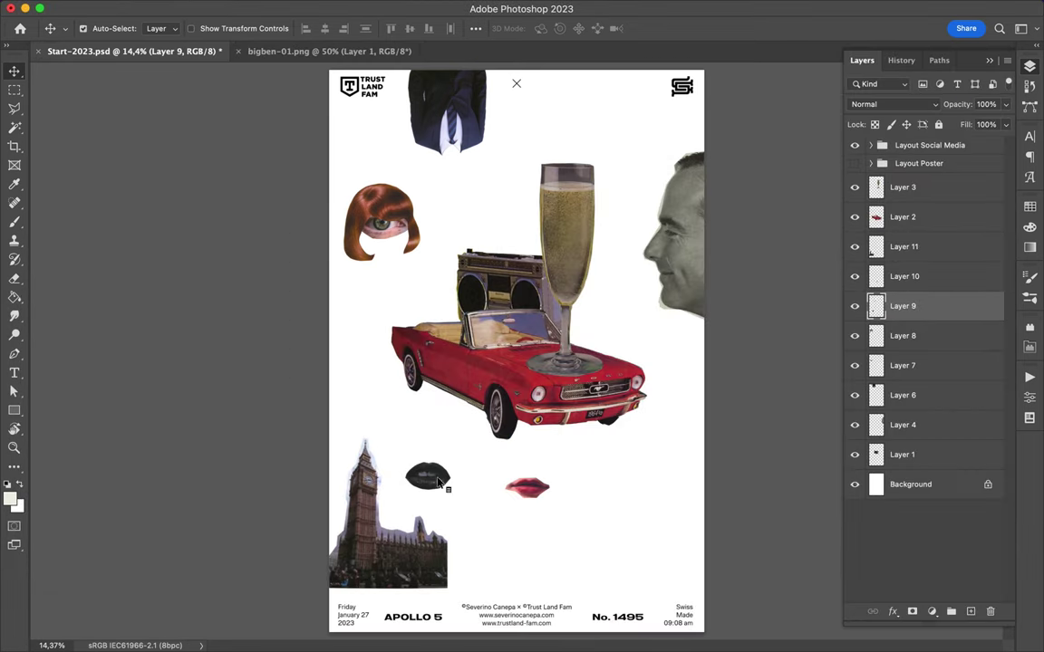
pyautogui.moveTo(426, 475)
pyautogui.mouseDown()
pyautogui.moveTo(481, 201)
pyautogui.moveTo(470, 214)
pyautogui.moveTo(512, 222)
pyautogui.mouseUp()
# - Free Transform the suit slightly larger and shift the wig onto it
pyautogui.keyDown('ctrl'); pyautogui.click(380, 222); pyautogui.keyUp('ctrl')
pyautogui.hotkey('ctrl', 't')
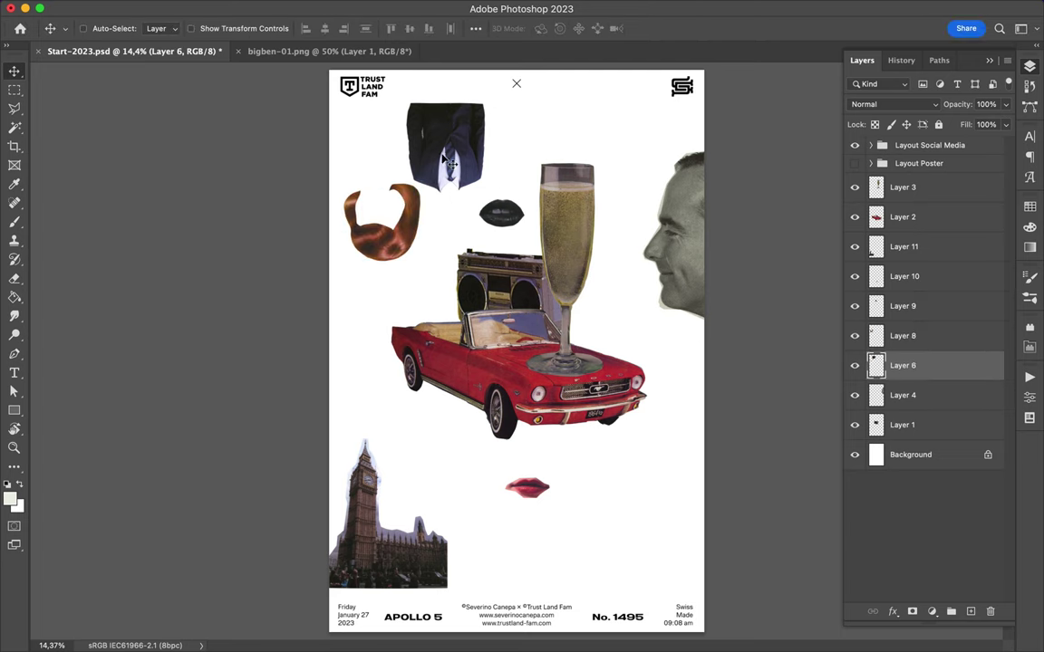
pyautogui.hotkey('ctrl', 't')
pyautogui.press('Return')
pyautogui.moveTo(405, 240); pyautogui.dragTo(469, 231)
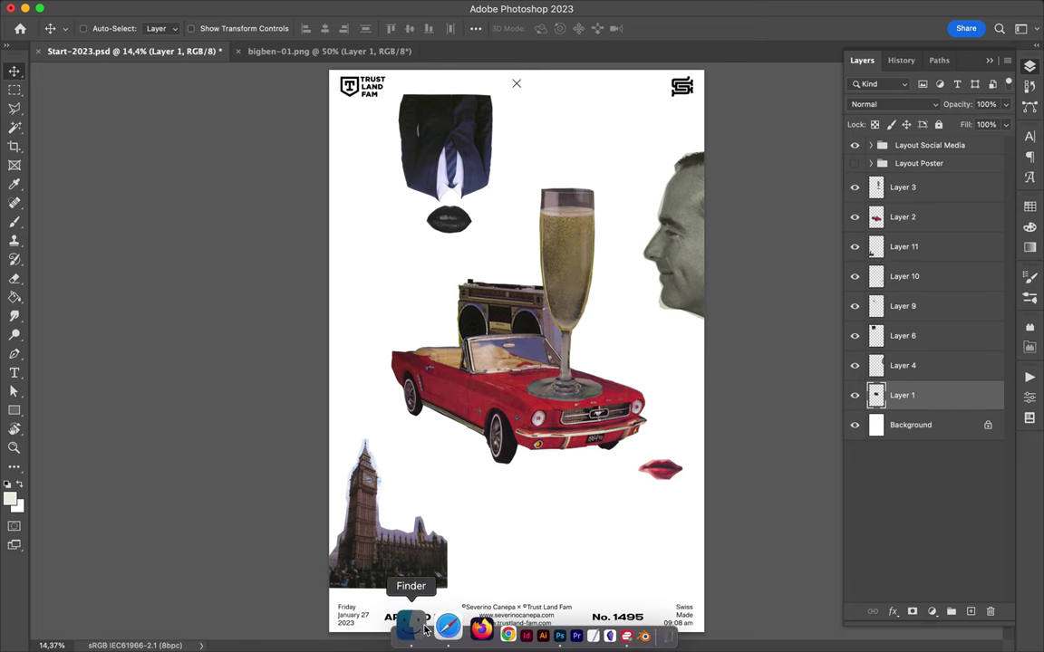
# - Place buildings-06, -08 and -09 along the poster's bottom edge beside Big Ben
pyautogui.click(410, 624)
pyautogui.moveTo(728, 411)
pyautogui.mouseDown()
pyautogui.moveTo(470, 218)
pyautogui.moveTo(516, 472)
pyautogui.mouseUp()
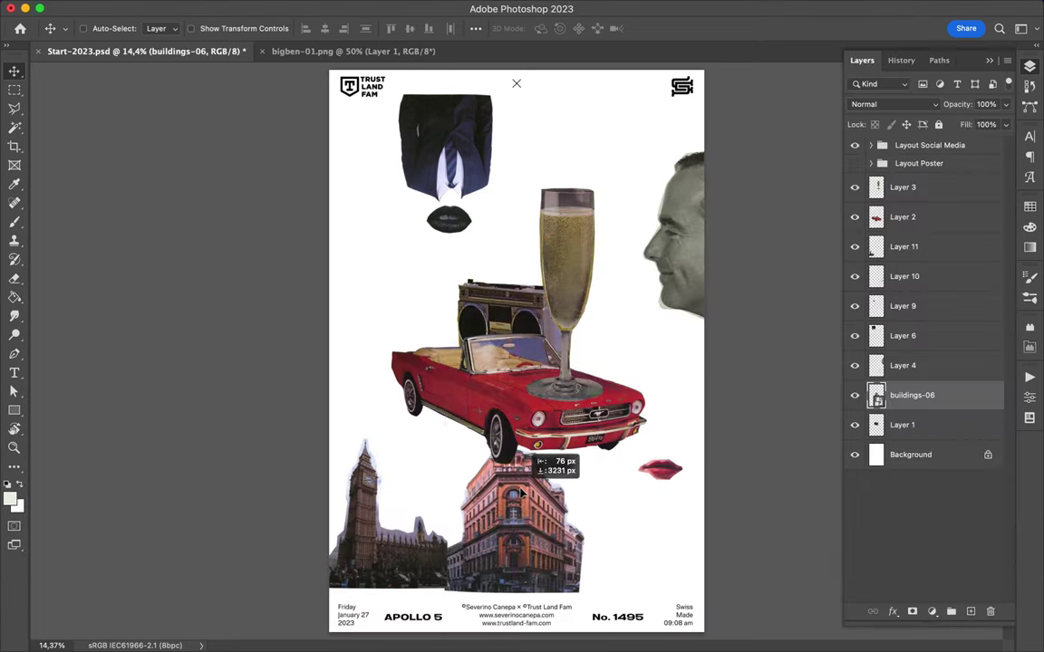
pyautogui.moveTo(880, 413); pyautogui.dragTo(883, 201)
pyautogui.click(426, 626)
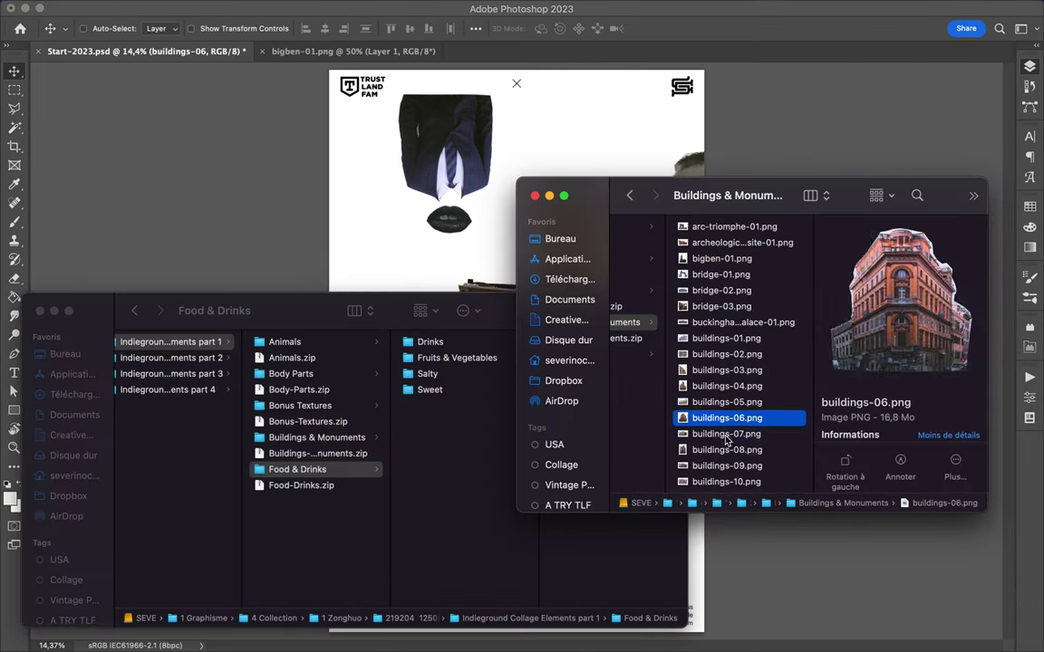
pyautogui.click(730, 451)
pyautogui.moveTo(730, 450)
pyautogui.mouseDown()
pyautogui.moveTo(580, 508)
pyautogui.moveTo(621, 512)
pyautogui.mouseUp()
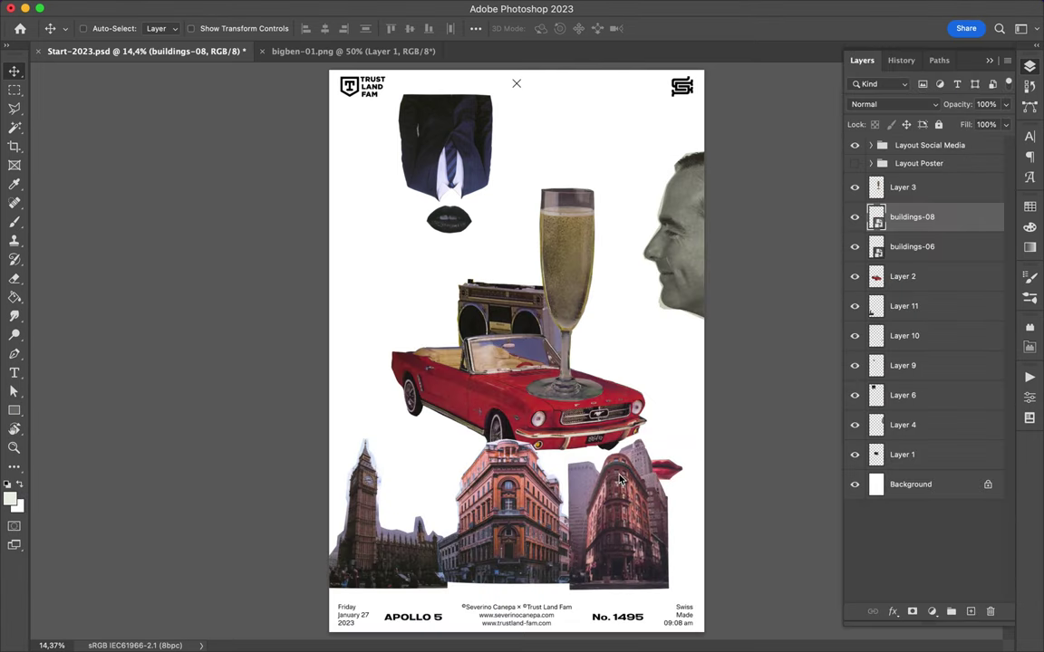
pyautogui.click(426, 625)
pyautogui.moveTo(736, 466); pyautogui.dragTo(473, 231)
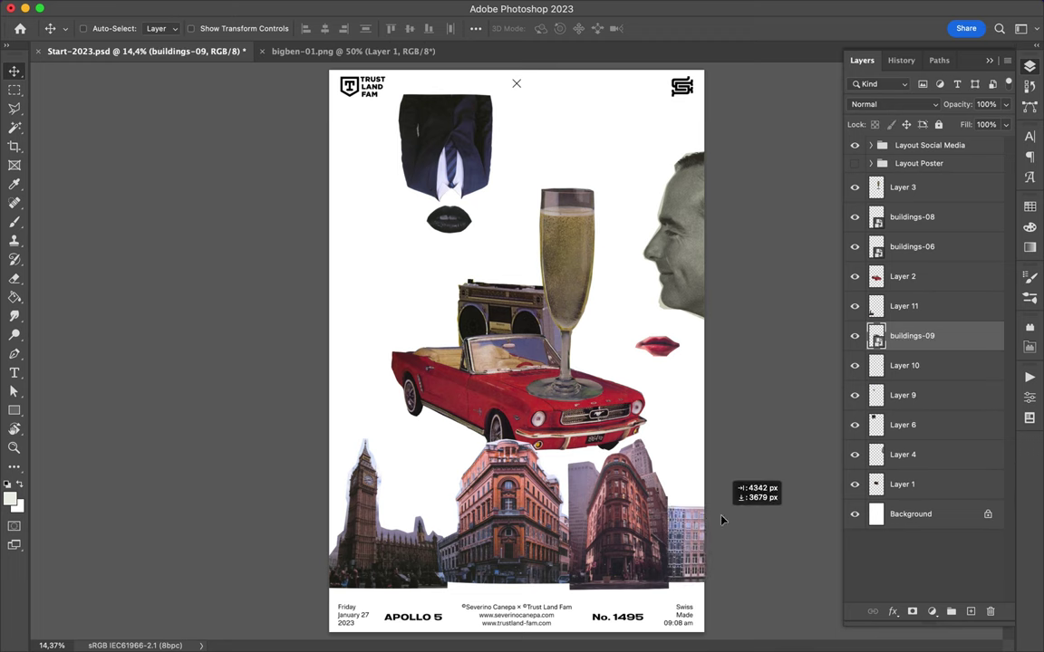
pyautogui.click(426, 625)
# - In Finder, browse from the Objects folder up through 320149 into Torn Papers
pyautogui.click(733, 258)
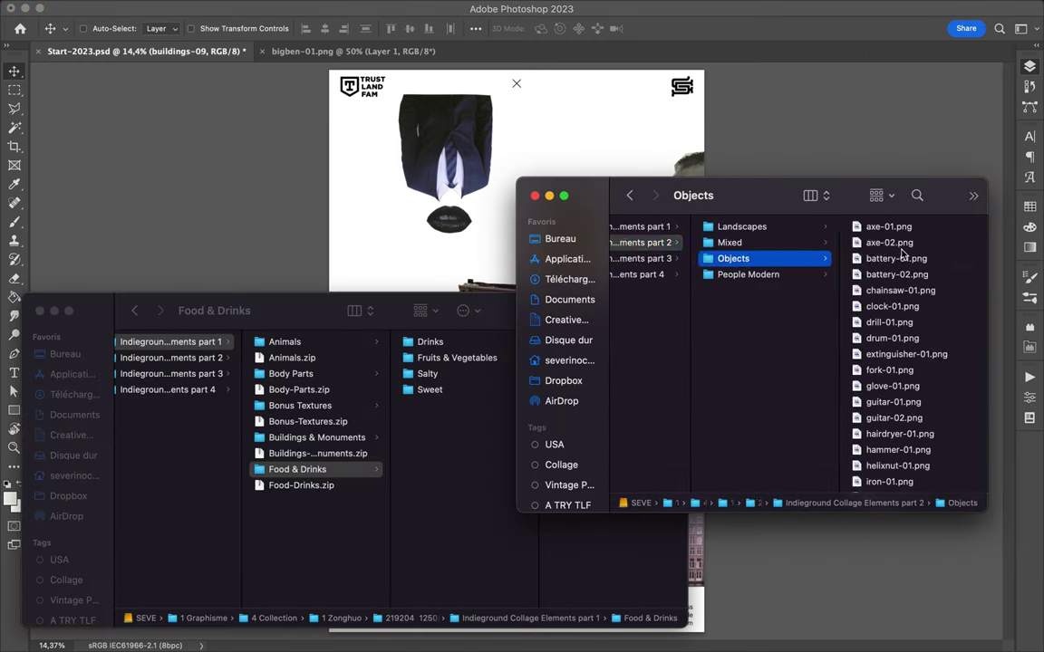
pyautogui.click(897, 274)
pyautogui.press('Down')
pyautogui.press('Down')
pyautogui.press('Down')
pyautogui.press('Left')
pyautogui.press('Left')
pyautogui.press('Left')
pyautogui.press('Down')
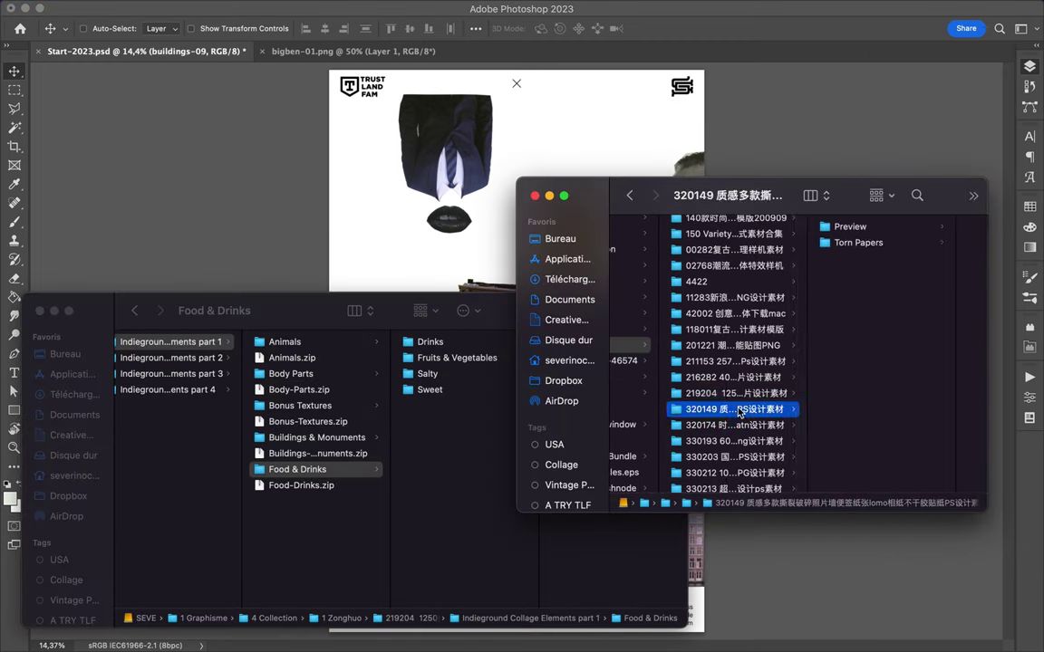
pyautogui.press('Right')
pyautogui.press('Right')
pyautogui.press('Right')
pyautogui.press('Left')
pyautogui.press('Down')
pyautogui.press('Right')
pyautogui.press('Down')
pyautogui.press('Down')
pyautogui.press('Down')
# - Move on through Cover Images, previewing Halftone_Action_04.jpg, toward the ORIGINAL texture folder
pyautogui.press('Left')
pyautogui.press('Down')
pyautogui.press('Right')
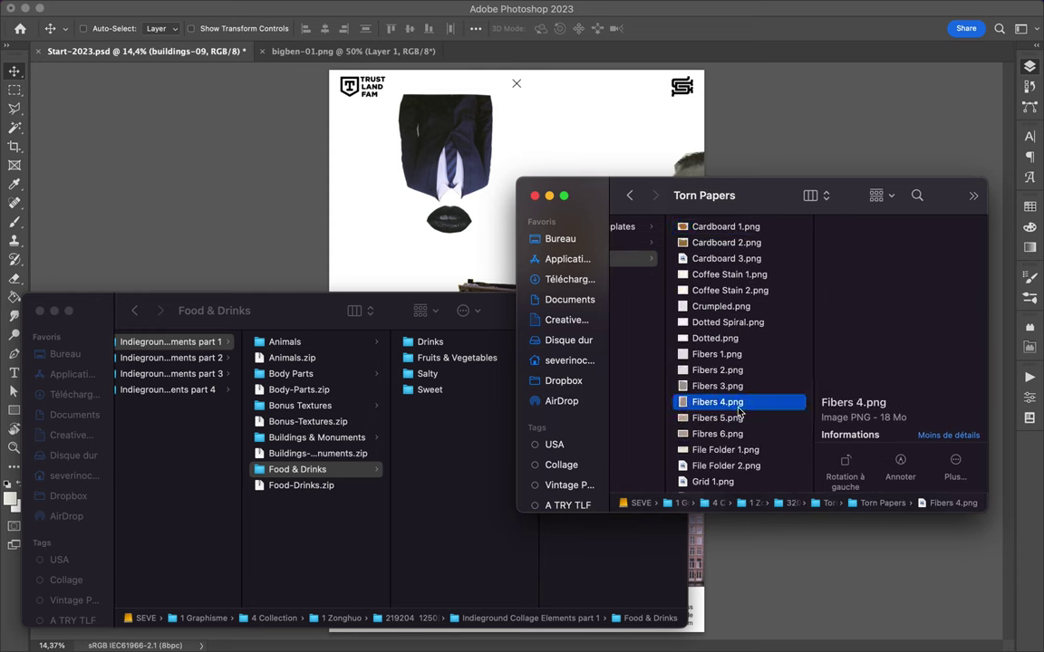
pyautogui.press('Down')
pyautogui.press('Down')
pyautogui.press('Down')
pyautogui.press('Left')
pyautogui.press('Left')
pyautogui.press('Up')
pyautogui.press('Right')
pyautogui.press('Down')
pyautogui.press('Right')
pyautogui.press('Down')
pyautogui.press('Down')
pyautogui.press('Down')
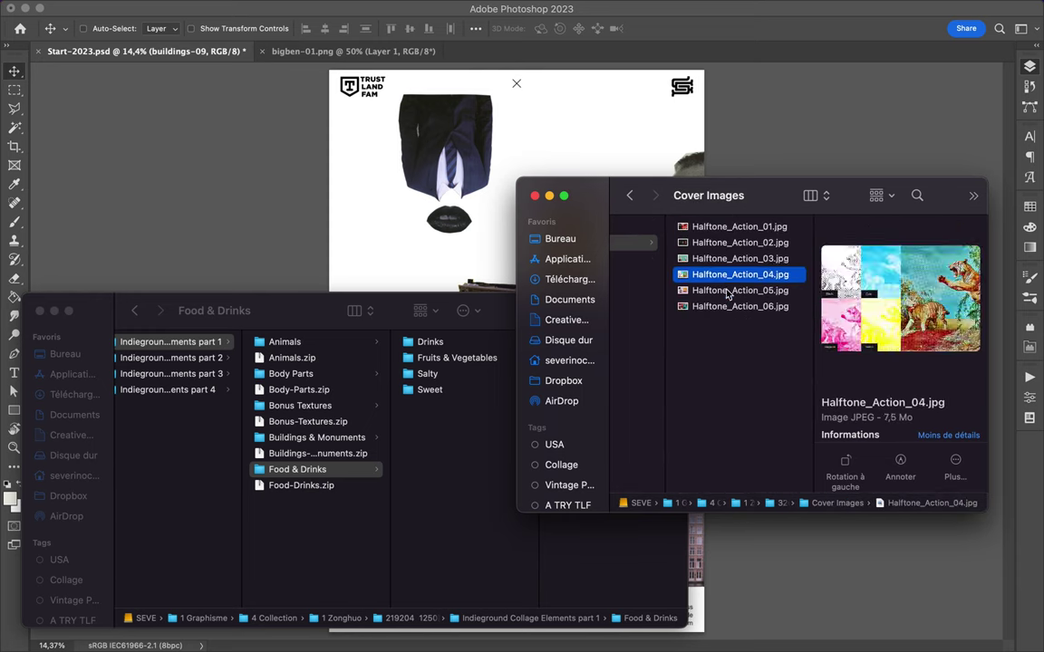
pyautogui.press('Left')
pyautogui.press('Left')
pyautogui.press('Down')
pyautogui.press('Right')
pyautogui.press('Left')
pyautogui.press('Down')
pyautogui.press('Right')
pyautogui.press('Down')
pyautogui.press('Down')
# - Place DESIGN-SYNDROME-TEXTURE-49 from ORIGINAL onto the poster as a wall texture
pyautogui.press('Down')
pyautogui.press('Down')
pyautogui.press('Down')
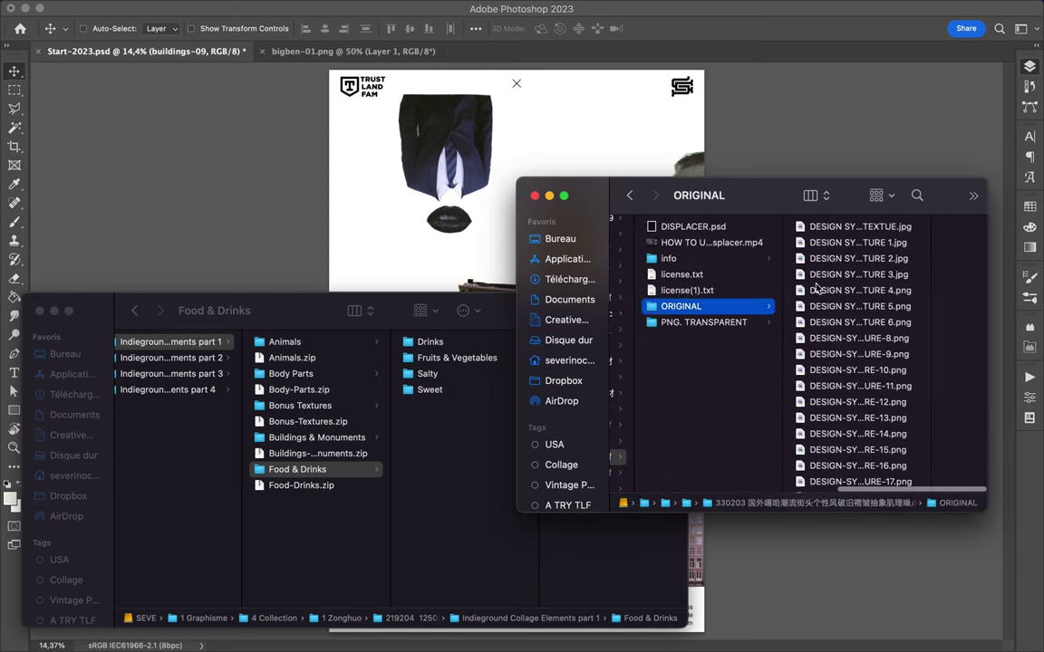
pyautogui.click(816, 290)
pyautogui.press('Down')
pyautogui.press('Down')
pyautogui.press('Down')
pyautogui.press('Down')
pyautogui.press('Down')
pyautogui.press('Down')
pyautogui.press('Down')
pyautogui.press('Down')
pyautogui.press('Down')
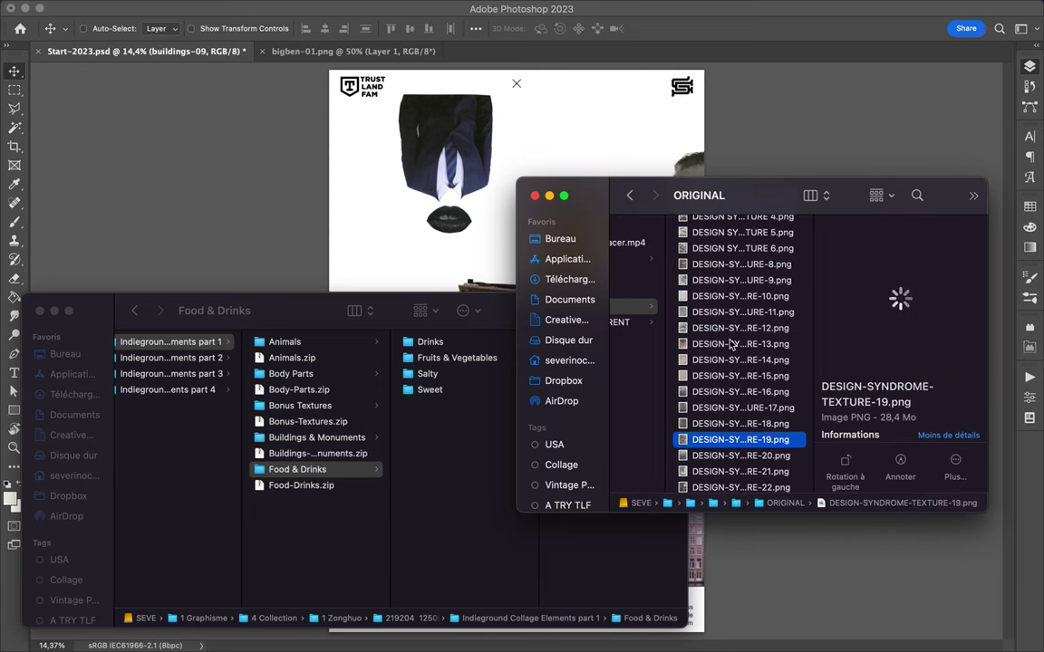
pyautogui.scroll(-10, 731, 408)
pyautogui.click(732, 478)
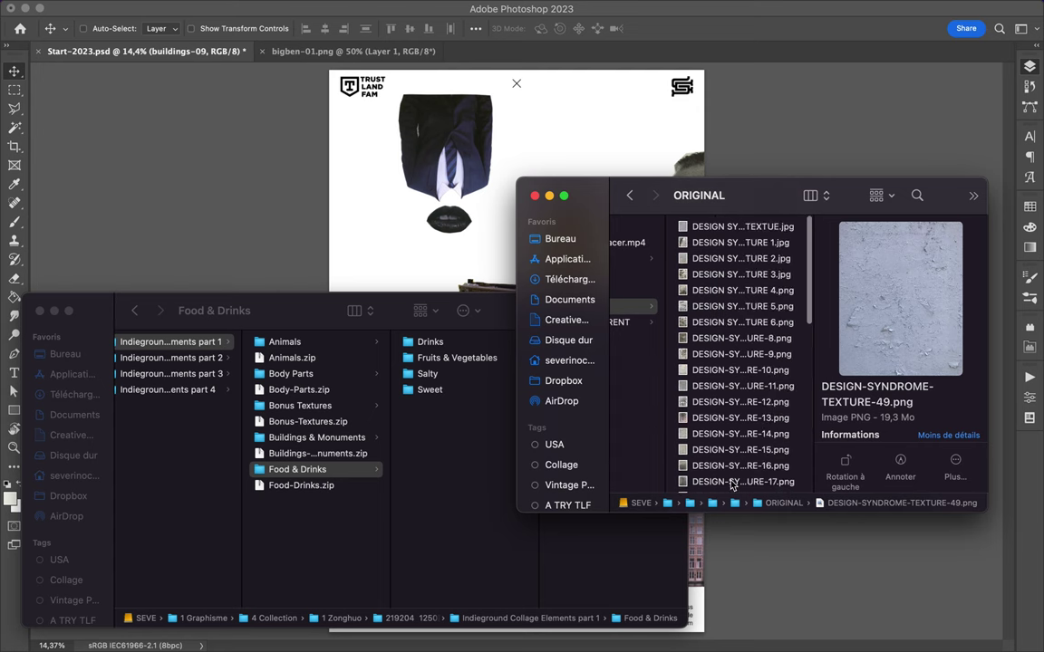
pyautogui.moveTo(733, 481)
pyautogui.mouseDown()
pyautogui.moveTo(497, 305)
pyautogui.moveTo(396, 477)
pyautogui.mouseUp()
# - Undo the wall texture, move Layer 2 above buildings-06 and target Background
pyautogui.hotkey('ctrl', 'z')
pyautogui.hotkey('ctrl', 'z')
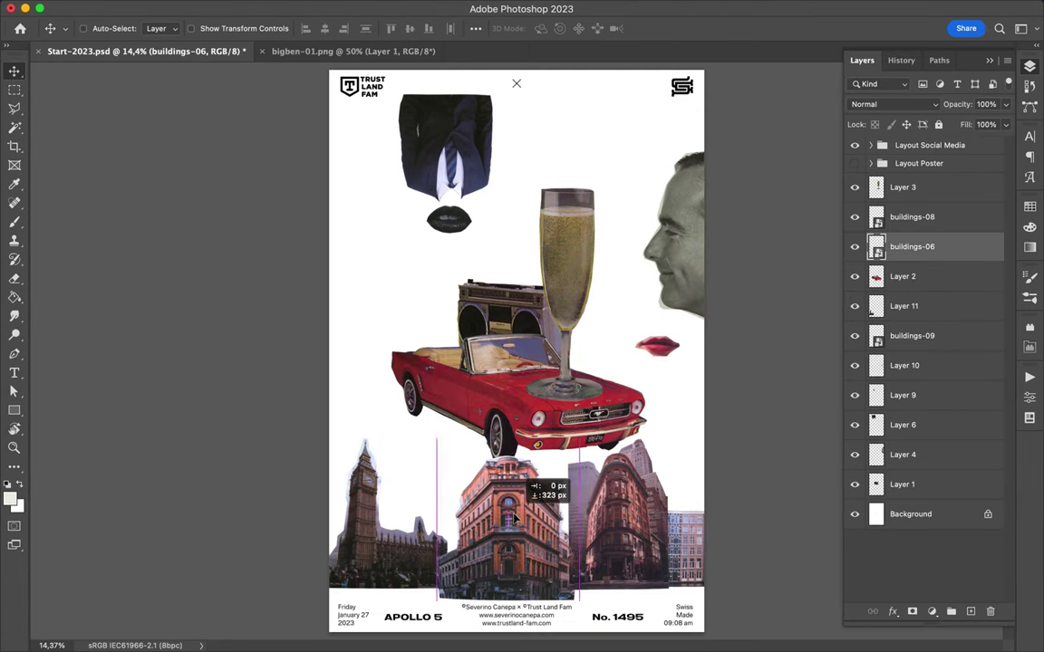
pyautogui.moveTo(897, 275); pyautogui.dragTo(890, 243)
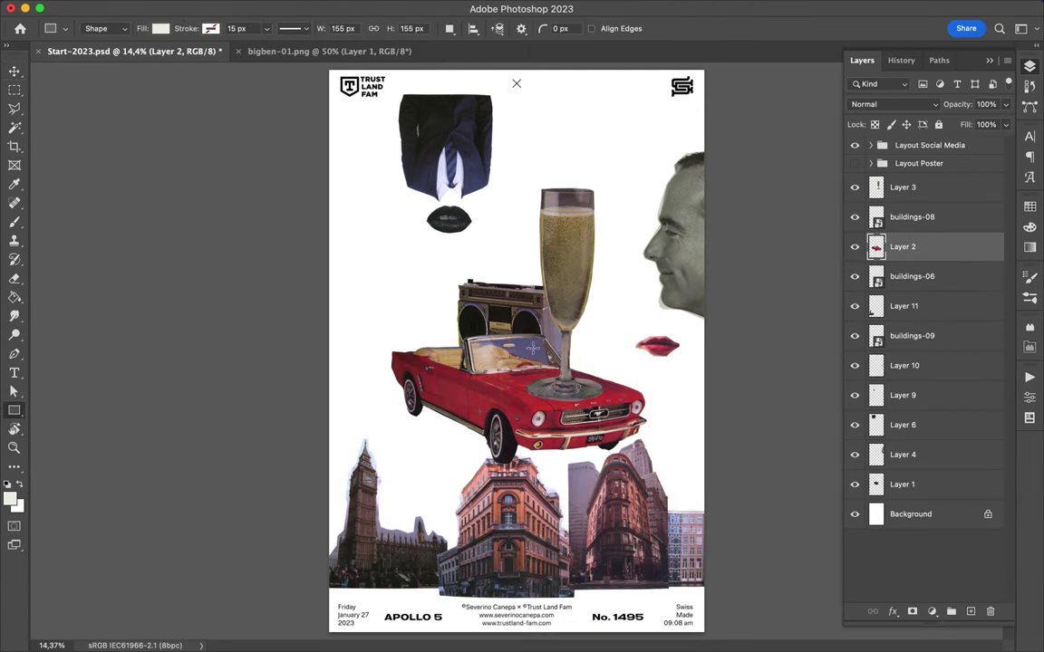
pyautogui.hotkey('alt', ',')
# - Draw a full-poster rectangle and fill it with a pale blue sampled from the buildings
pyautogui.moveTo(726, 559); pyautogui.dragTo(725, 559)
pyautogui.press('i')
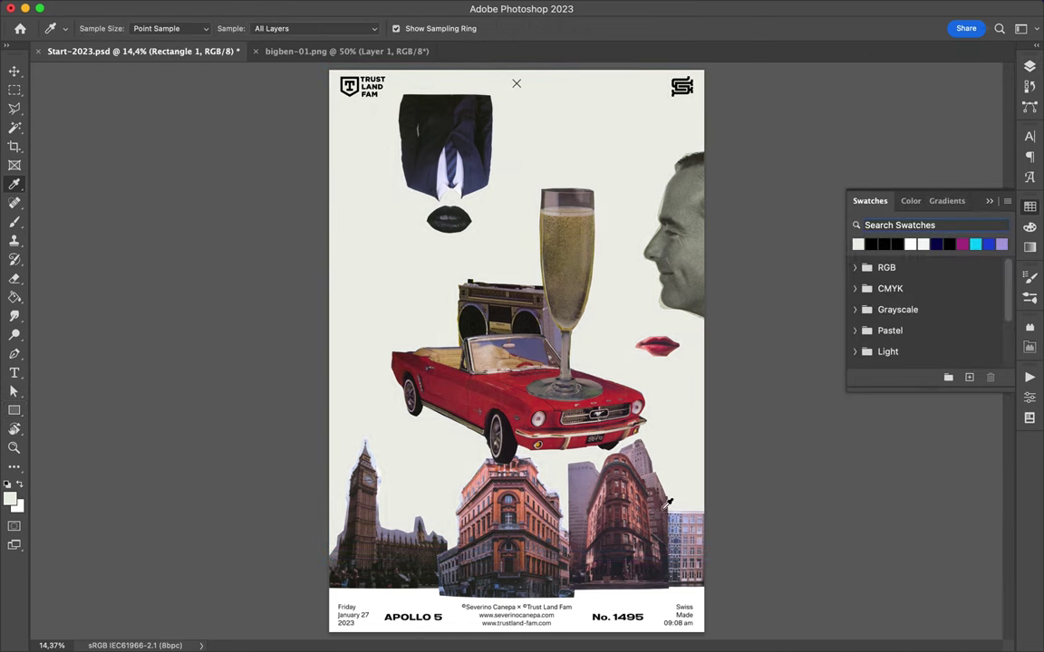
pyautogui.click(678, 513)
pyautogui.hotkey('alt', 'BackSpace')
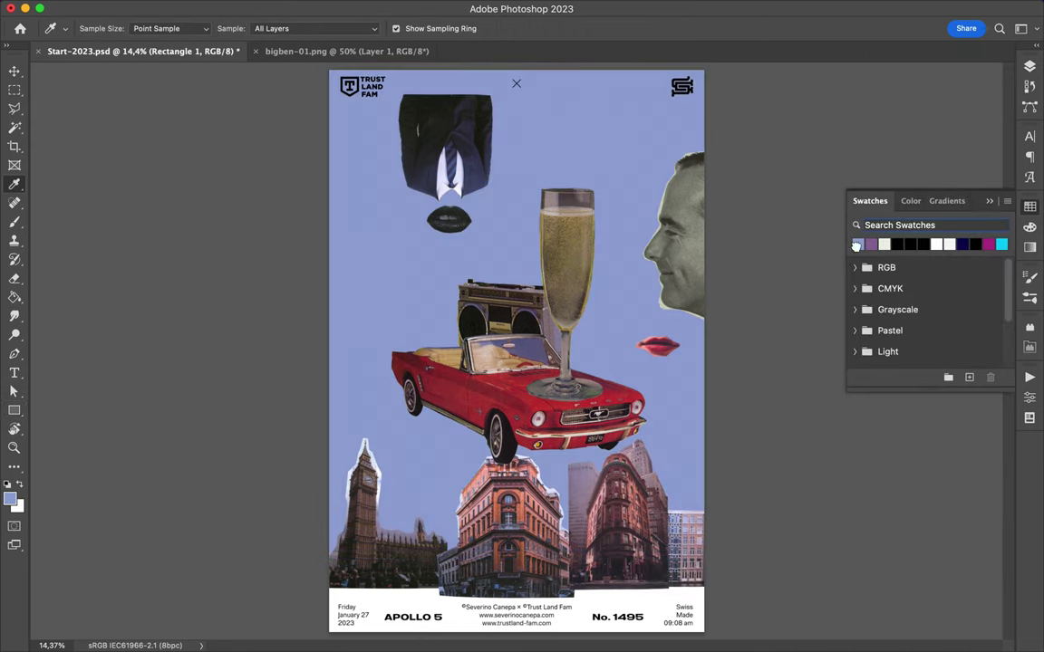
pyautogui.click(370, 453)
pyautogui.hotkey('alt', 'BackSpace')
pyautogui.click(669, 525)
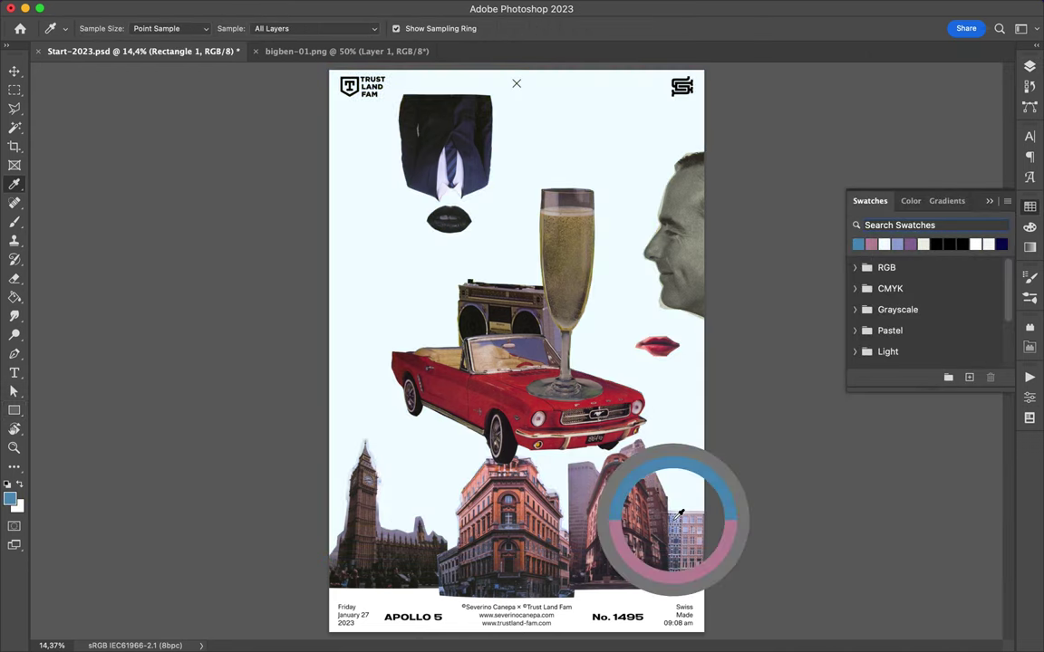
pyautogui.scroll(5, 606, 427)
pyautogui.scroll(-5, 635, 453)
pyautogui.click(693, 487)
pyautogui.hotkey('alt', 'BackSpace')
# - Change the backdrop rectangle's fill type to Gradient
pyautogui.scroll(-5, 460, 363)
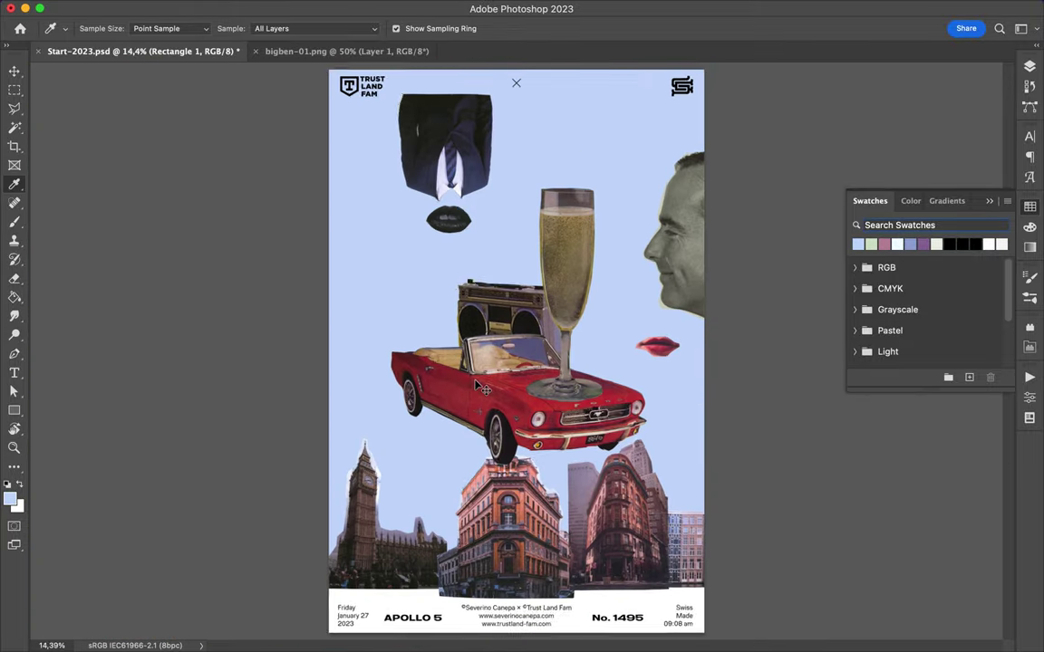
pyautogui.press('v')
pyautogui.click(216, 28)
pyautogui.click(182, 57)
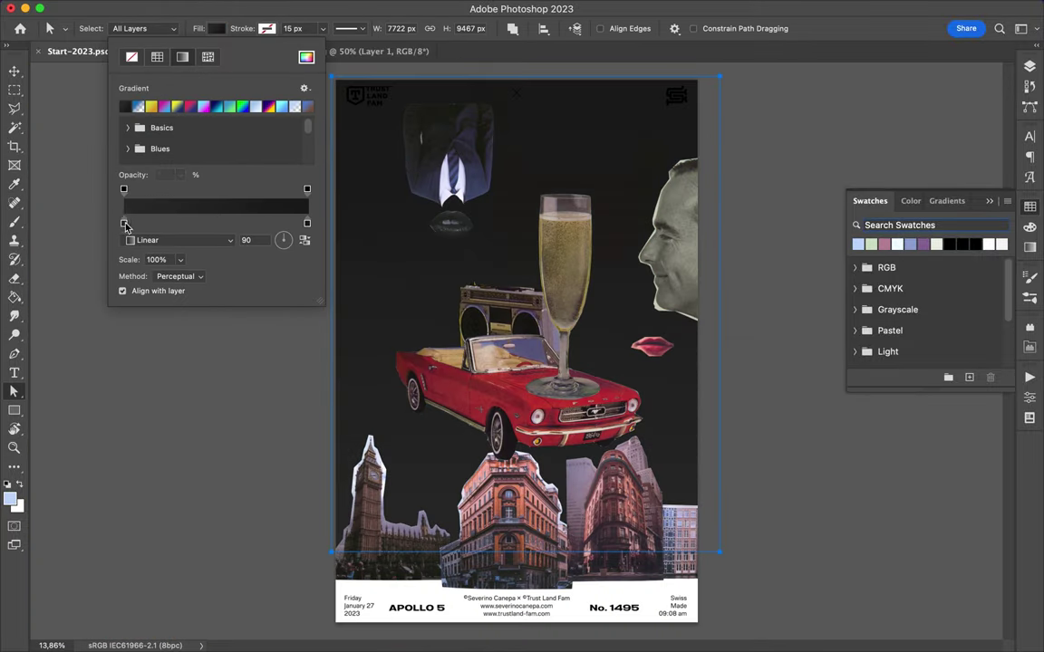
# - Set the backdrop gradient stops to light green and blue, and nudge the champagne glass down
pyautogui.doubleClick(124, 223)
pyautogui.click(783, 66)
pyautogui.doubleClick(307, 223)
pyautogui.click(783, 65)
pyautogui.click(740, 381)
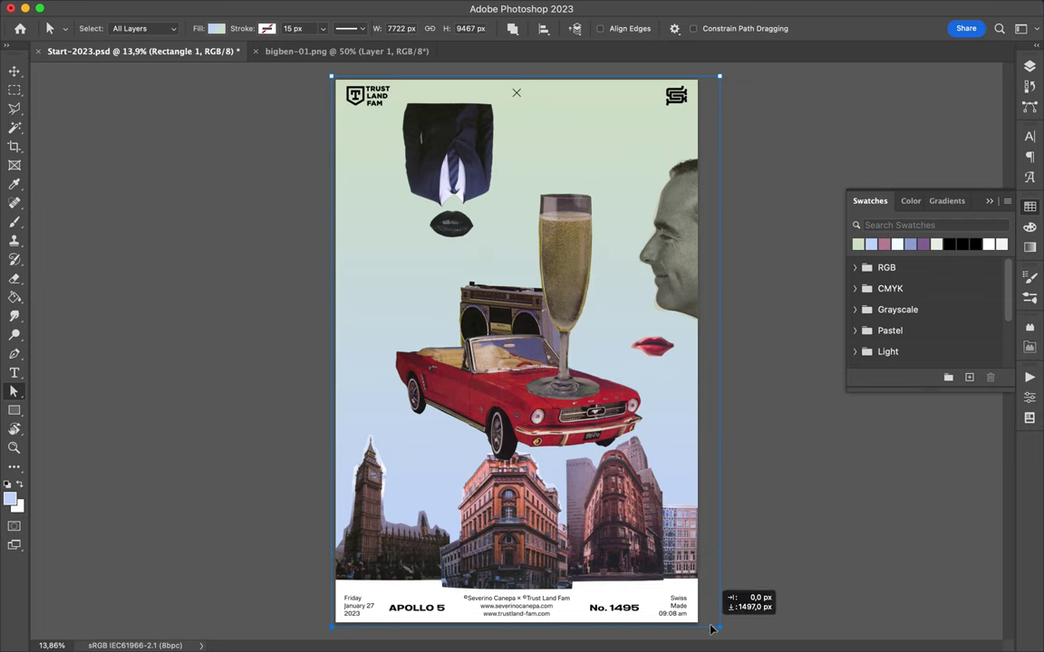
pyautogui.press('v')
pyautogui.moveTo(531, 246); pyautogui.dragTo(540, 283)
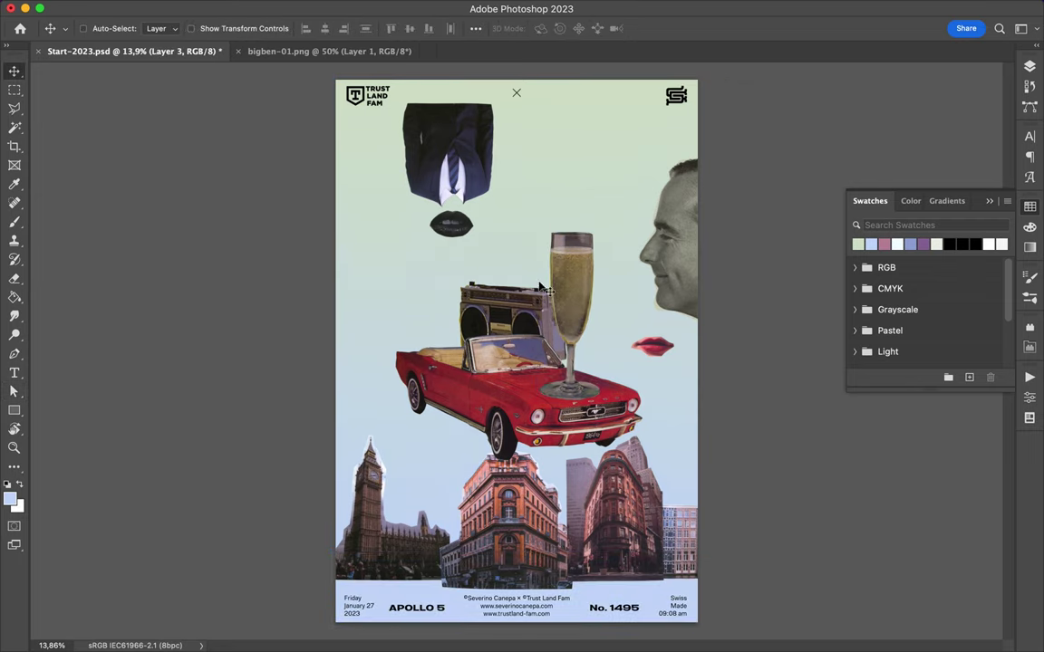
# - Place the Rusty Paint texture from Finder and scale it to cover the whole poster
pyautogui.click(415, 631)
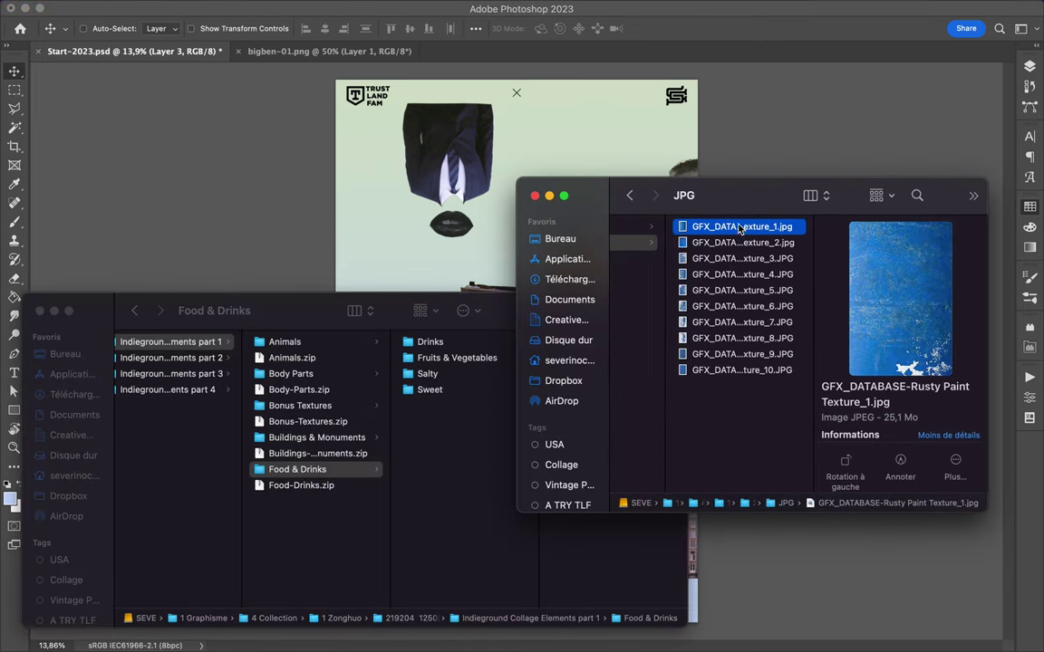
pyautogui.moveTo(741, 226); pyautogui.dragTo(512, 240)
pyautogui.press('Return')
pyautogui.moveTo(415, 200); pyautogui.dragTo(333, 72)
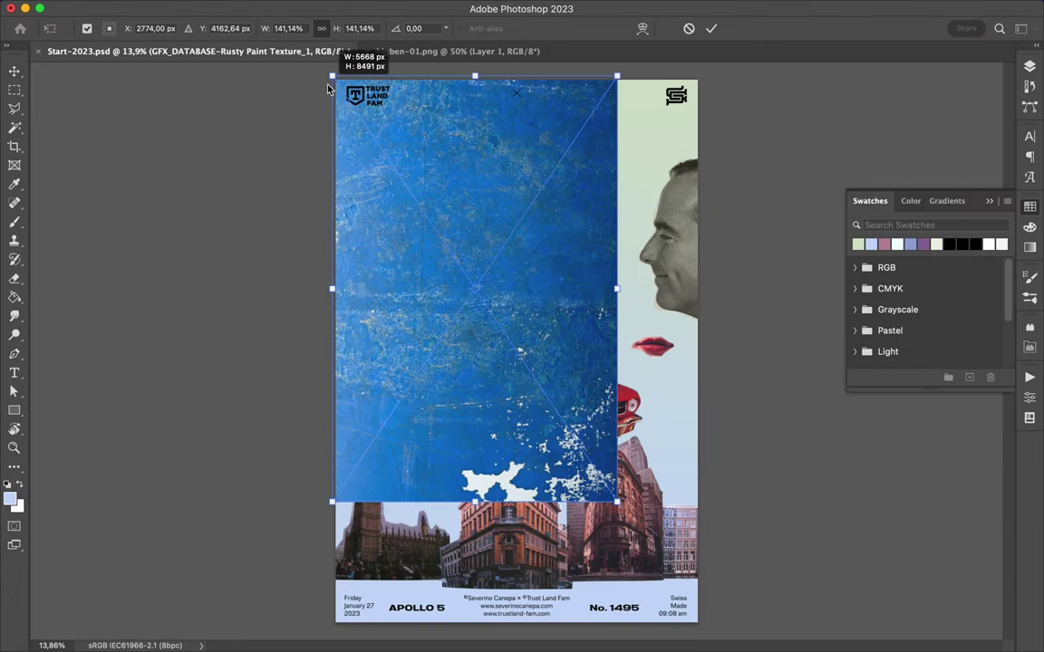
pyautogui.moveTo(617, 501); pyautogui.dragTo(699, 624)
pyautogui.press('Return')
pyautogui.click(1029, 67)
# - Move the texture layer lower in the stack and blend it Soft Light at 16% fill
pyautogui.moveTo(925, 189); pyautogui.dragTo(902, 512)
pyautogui.click(893, 104)
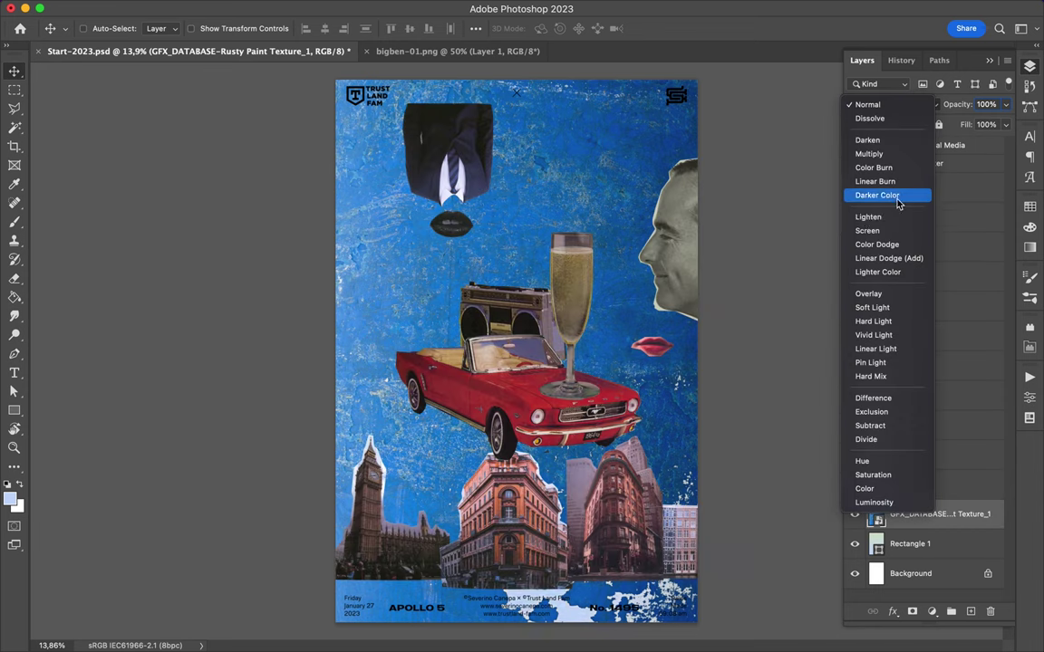
pyautogui.click(897, 307)
pyautogui.moveTo(1006, 127); pyautogui.dragTo(950, 147)
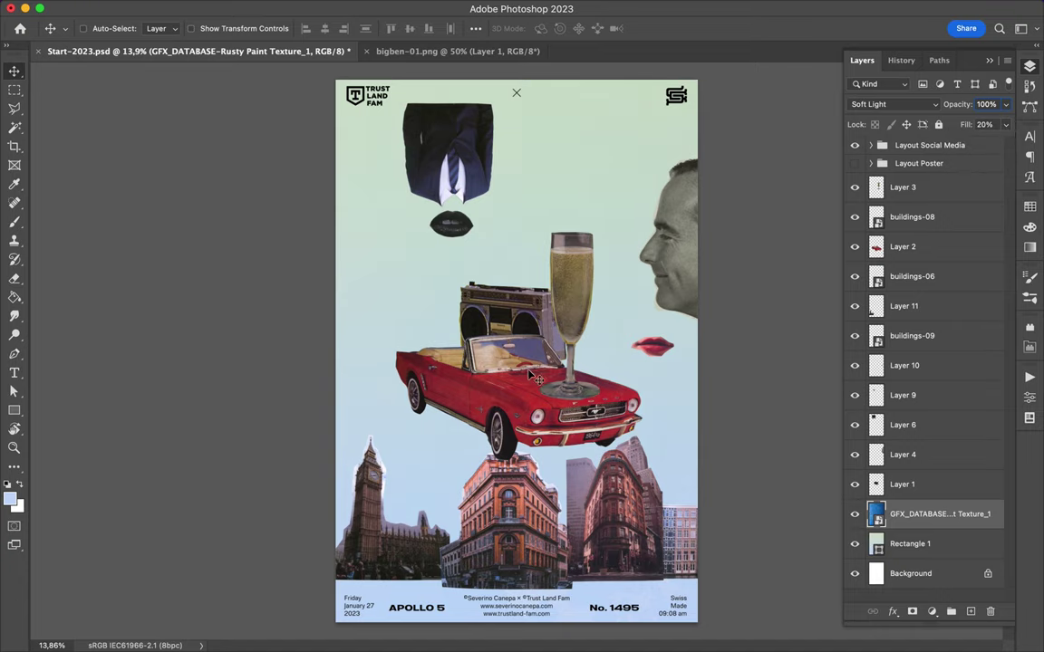
# - Raise the car, boombox and glass, then try the 1 - Botanicals rose and undo it
pyautogui.moveTo(534, 378); pyautogui.dragTo(535, 353)
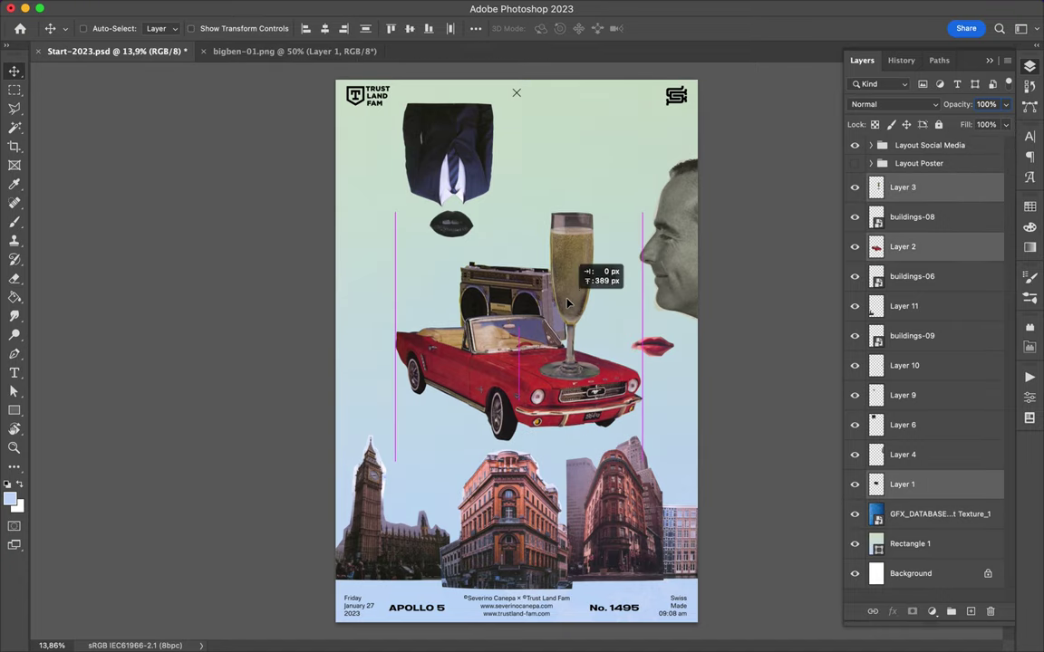
pyautogui.click(419, 625)
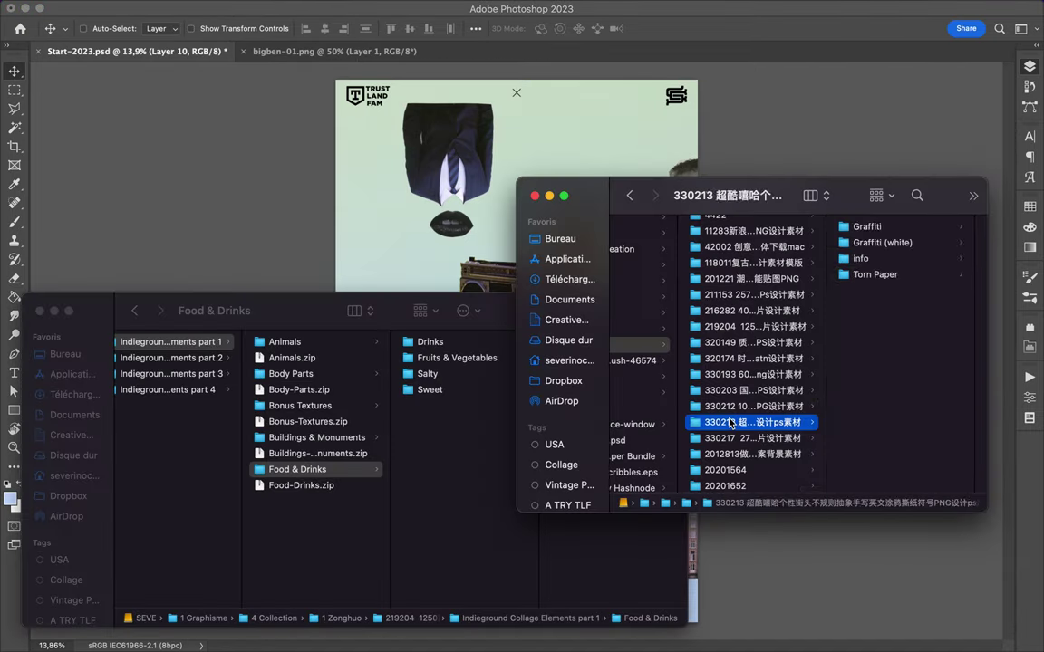
pyautogui.press('Right')
pyautogui.press('Right')
pyautogui.press('Down')
pyautogui.press('Left')
pyautogui.press('Down')
pyautogui.press('Down')
pyautogui.press('Right')
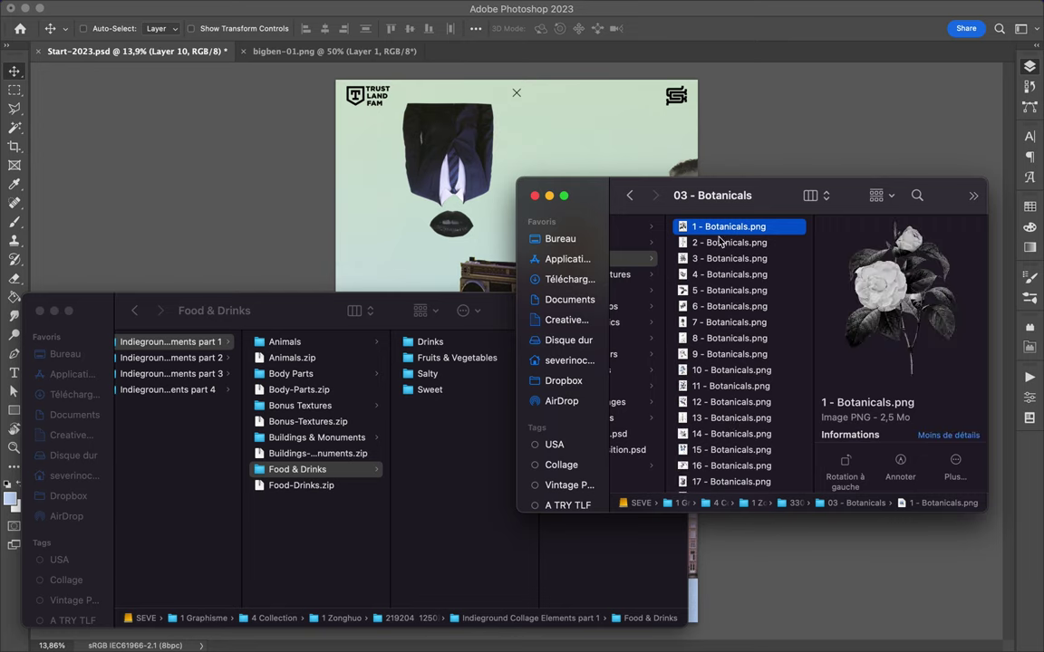
pyautogui.moveTo(729, 226); pyautogui.dragTo(524, 340)
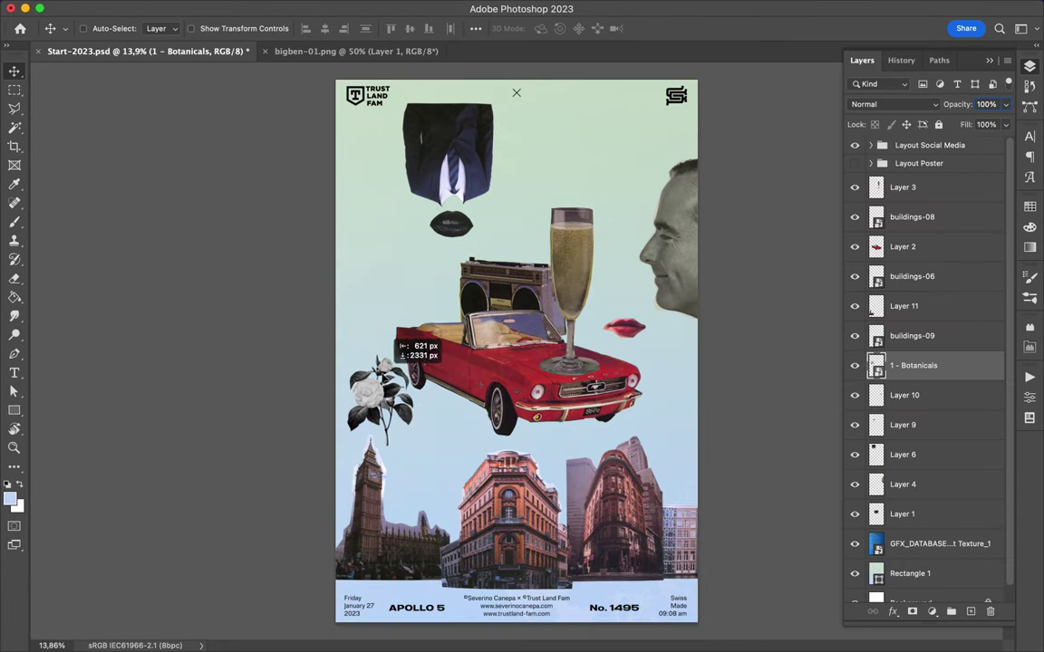
pyautogui.hotkey('ctrl', 'z')
# - Raise Big Ben and the right-hand building, lower the boombox, and start transforming the glass
pyautogui.moveTo(380, 489); pyautogui.dragTo(381, 471)
pyautogui.moveTo(625, 531); pyautogui.dragTo(625, 512)
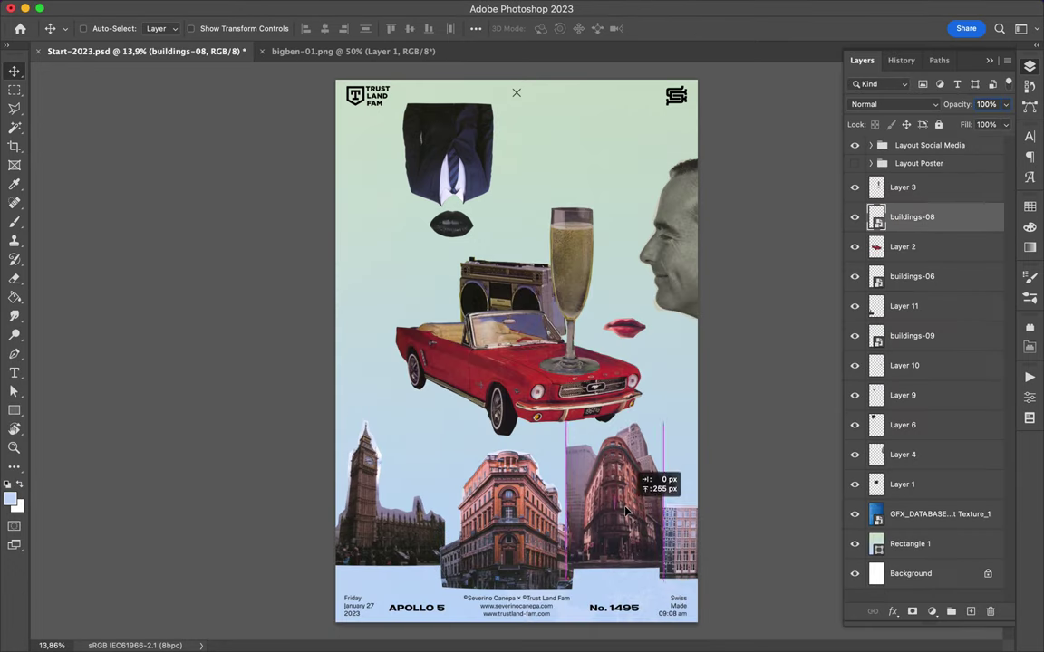
pyautogui.click(517, 286)
pyautogui.moveTo(488, 270); pyautogui.dragTo(503, 308)
pyautogui.click(580, 212)
pyautogui.hotkey('ctrl', 't')
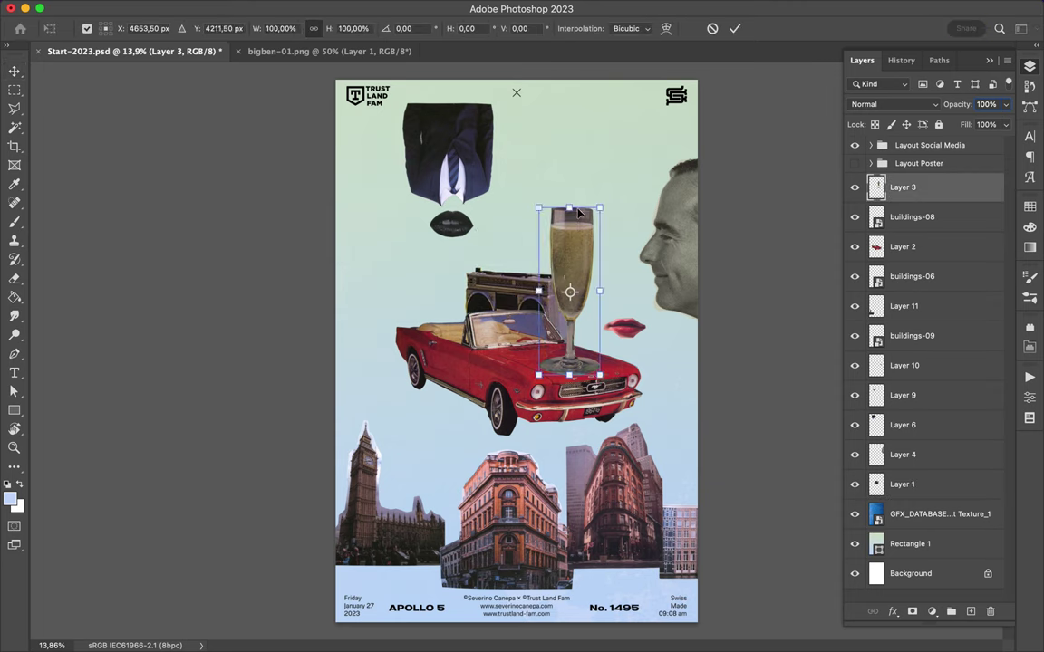
# - Draw a large circle around the boombox and place its layer just above the backdrop
pyautogui.hotkey('shift', 'u')
pyautogui.moveTo(405, 240); pyautogui.dragTo(505, 340)
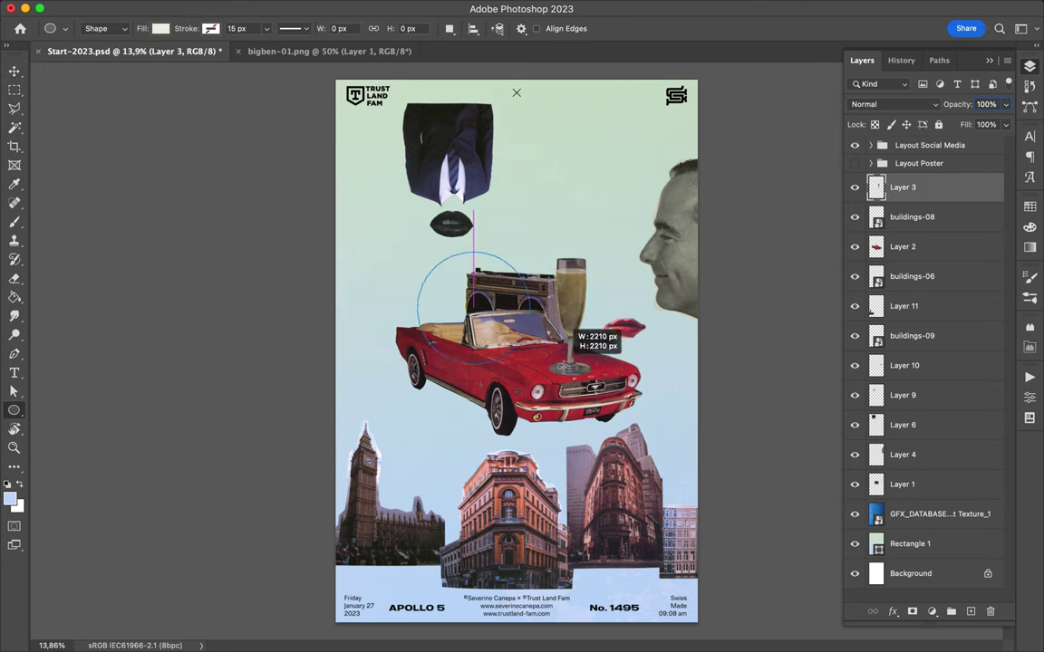
pyautogui.press('v')
pyautogui.moveTo(903, 186); pyautogui.dragTo(931, 563)
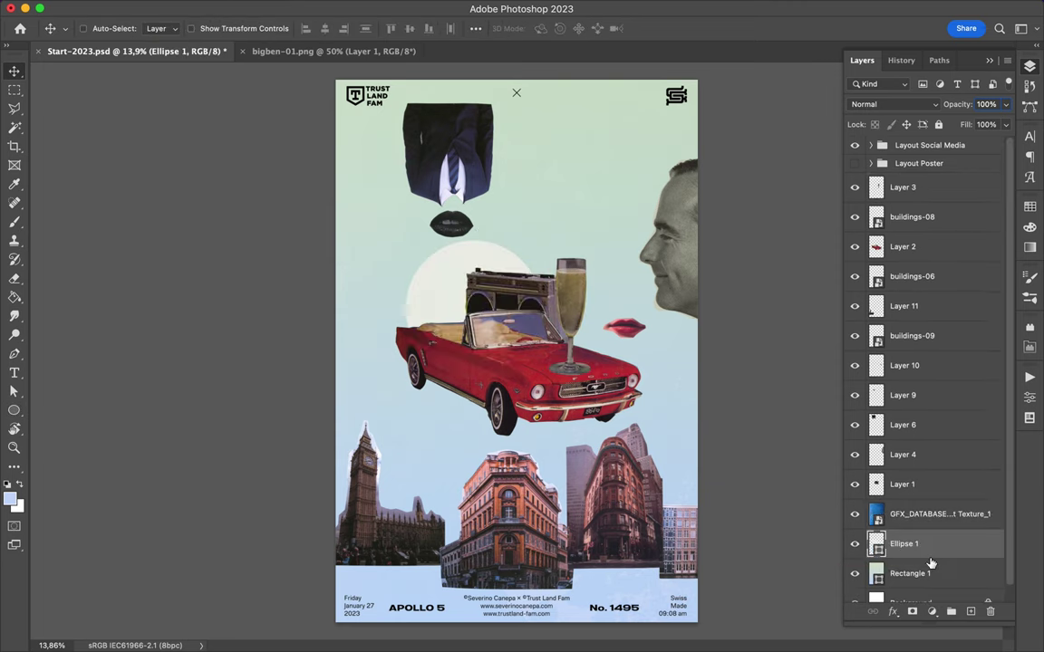
# - Set the circle's blend mode to Soft Light and move it up and left
pyautogui.click(1031, 207)
pyautogui.click(935, 104)
pyautogui.click(884, 303)
pyautogui.moveTo(476, 260); pyautogui.dragTo(426, 238)
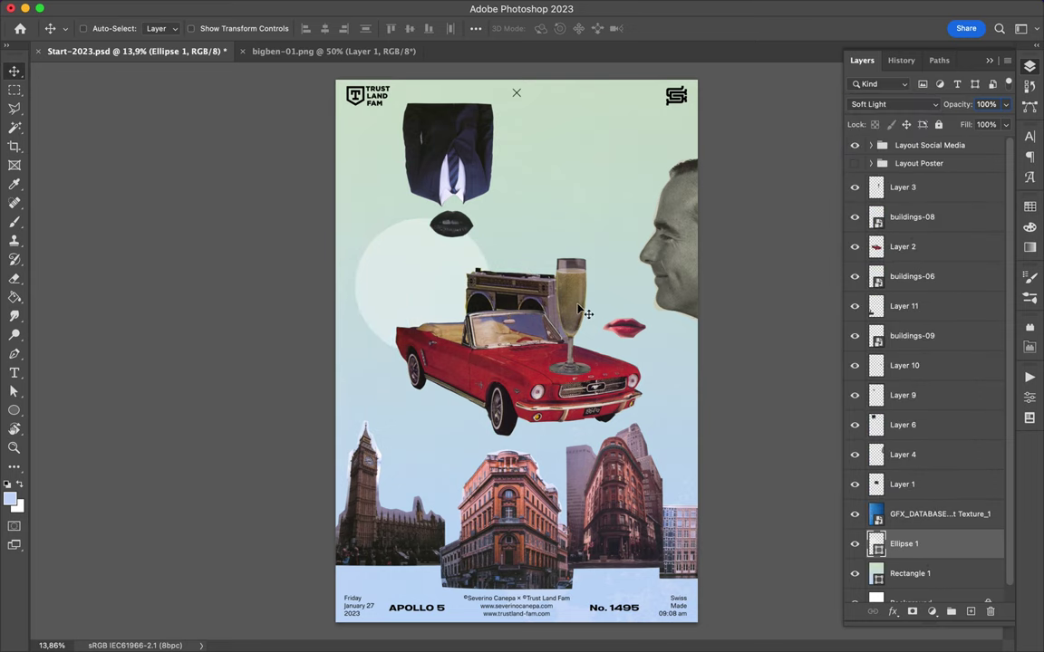
pyautogui.press('b')
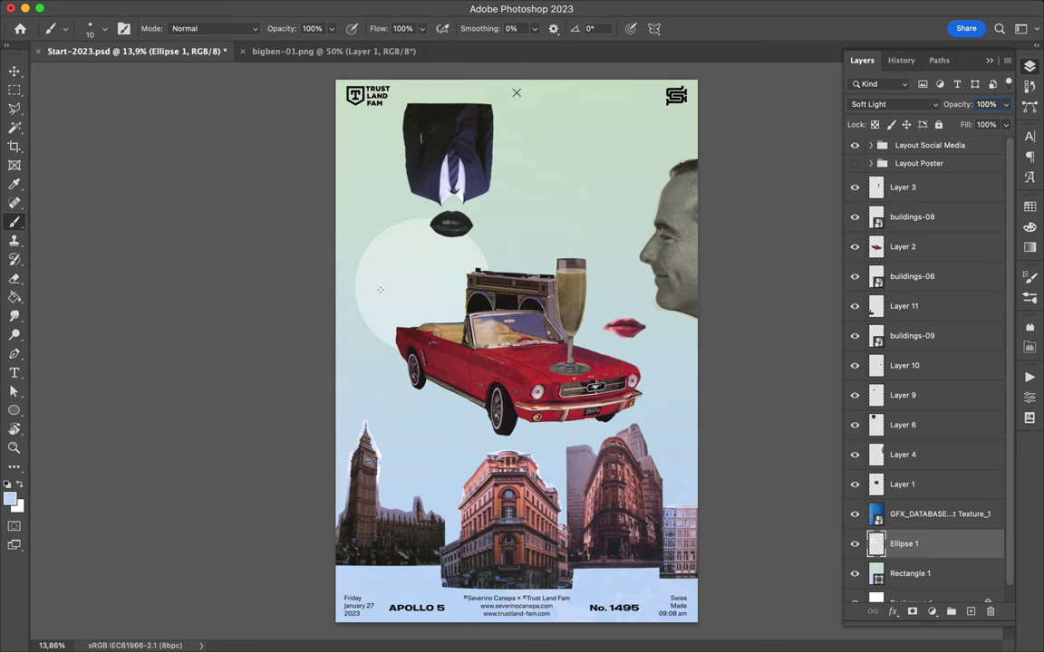
# - Sample the car's red as paint colour and choose a brush preset
pyautogui.scroll(5, 381, 289)
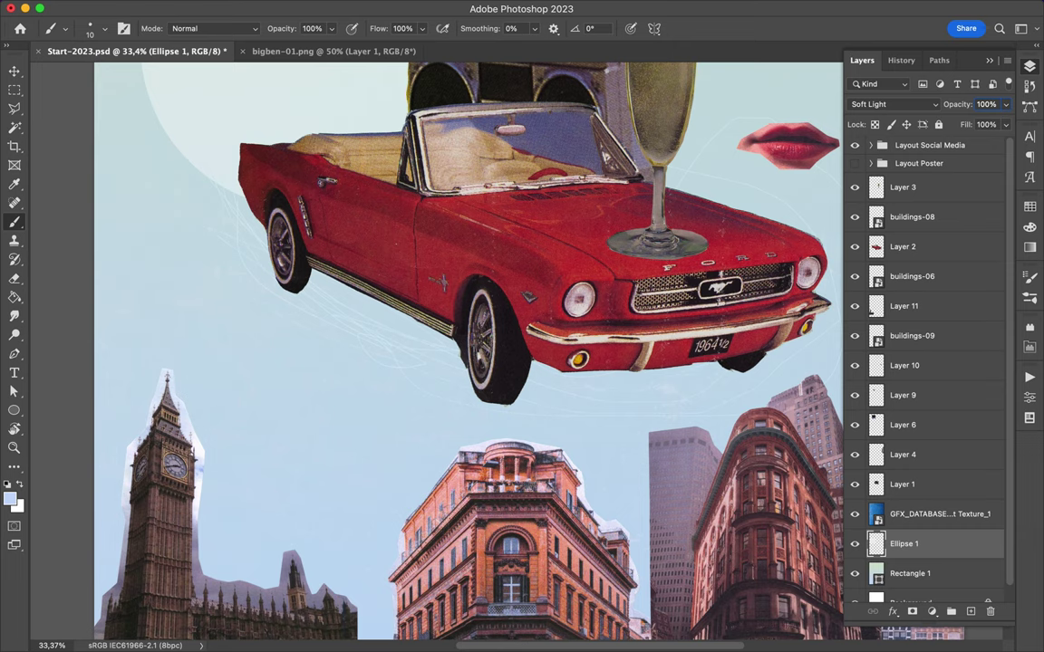
pyautogui.scroll(-3, 513, 309)
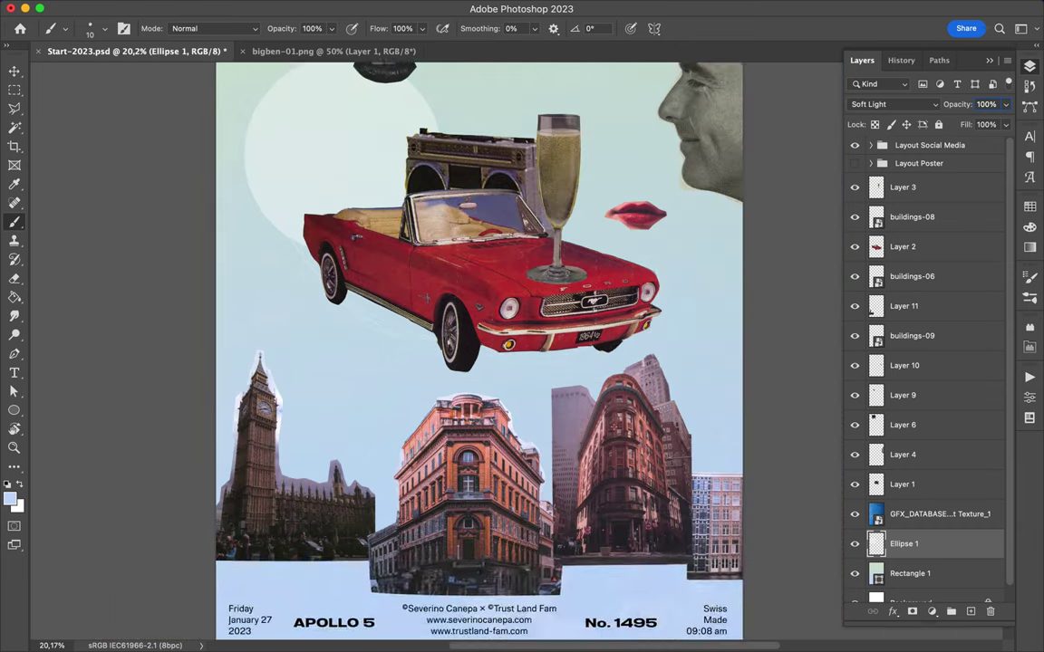
pyautogui.scroll(1, 513, 308)
pyautogui.scroll(-1, 512, 308)
pyautogui.keyDown('alt'); pyautogui.click(513, 309); pyautogui.keyUp('alt')
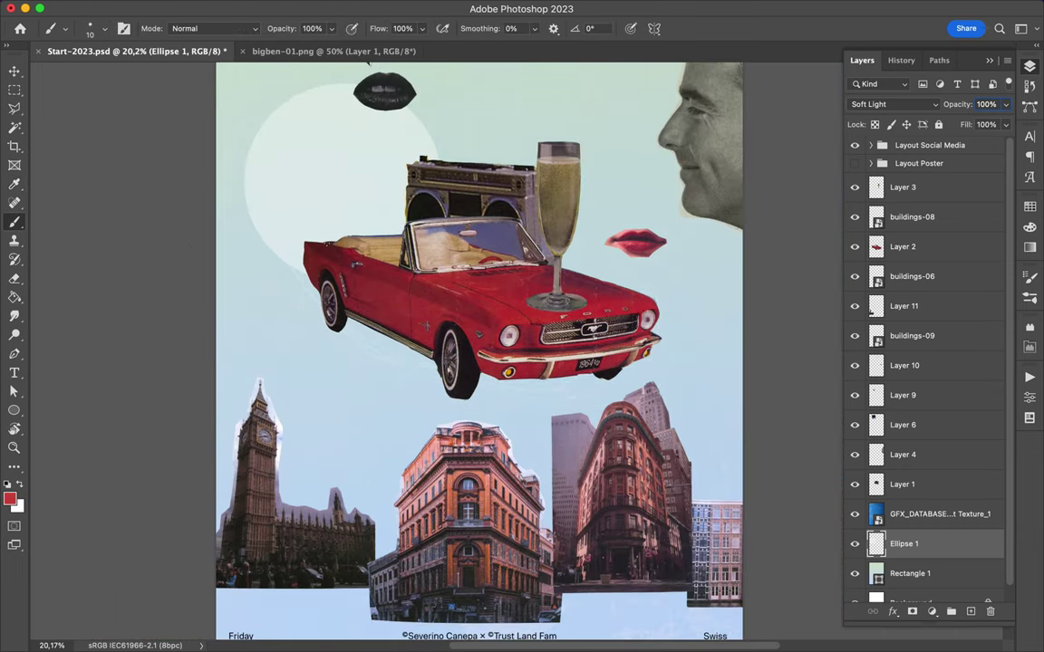
pyautogui.click(65, 28)
pyautogui.scroll(-1, 109, 299)
pyautogui.click(108, 403)
pyautogui.press('Return')
# - Move the circle above the texture, add a new layer, and scribble red marks around the car
pyautogui.moveTo(883, 543); pyautogui.dragTo(850, 500)
pyautogui.press('super+shift+alt+n')
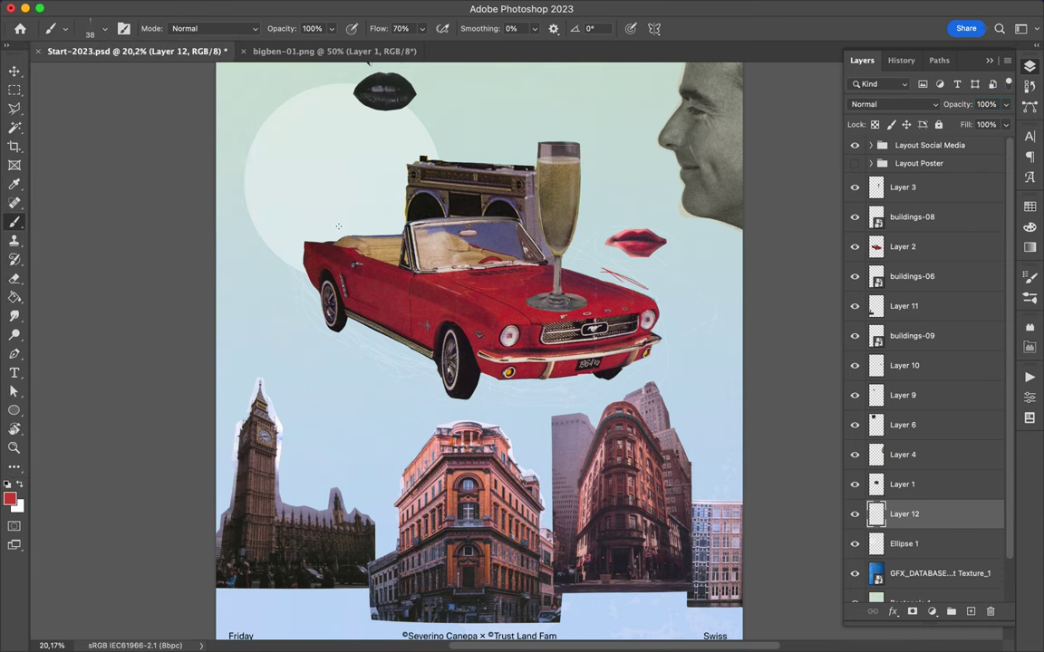
pyautogui.moveTo(338, 226); pyautogui.dragTo(381, 228)
pyautogui.moveTo(298, 232); pyautogui.dragTo(301, 241)
pyautogui.moveTo(526, 396); pyautogui.dragTo(547, 391)
# - Draw a red oval around the black lips and another red scribble below the car
pyautogui.scroll(5, 648, 240)
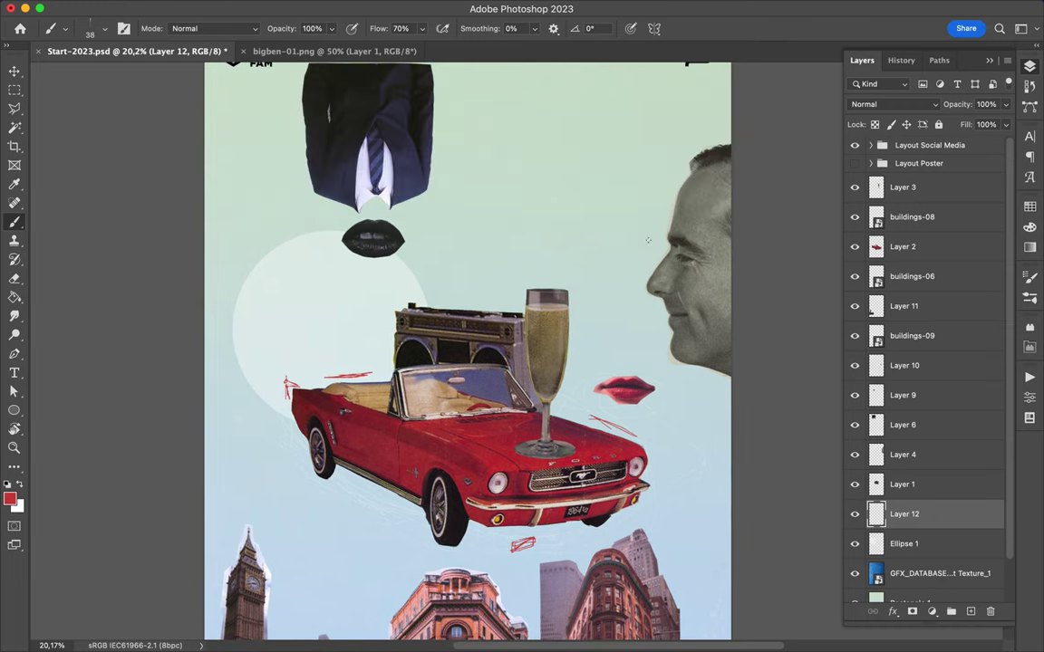
pyautogui.moveTo(905, 514); pyautogui.dragTo(905, 291)
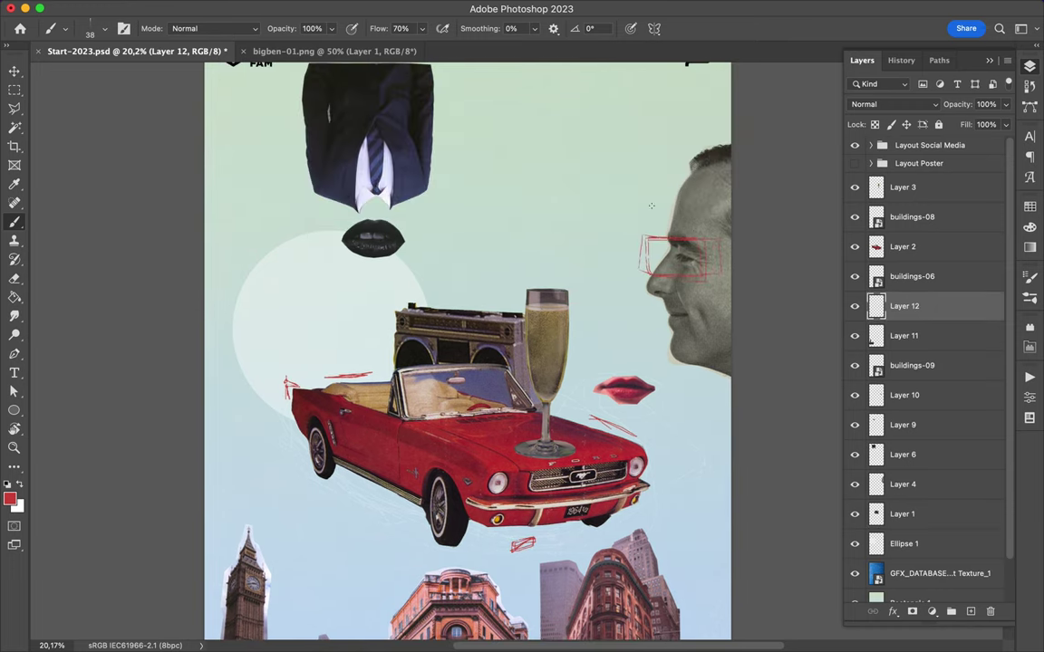
pyautogui.scroll(2, 338, 301)
pyautogui.moveTo(338, 299); pyautogui.dragTo(338, 303)
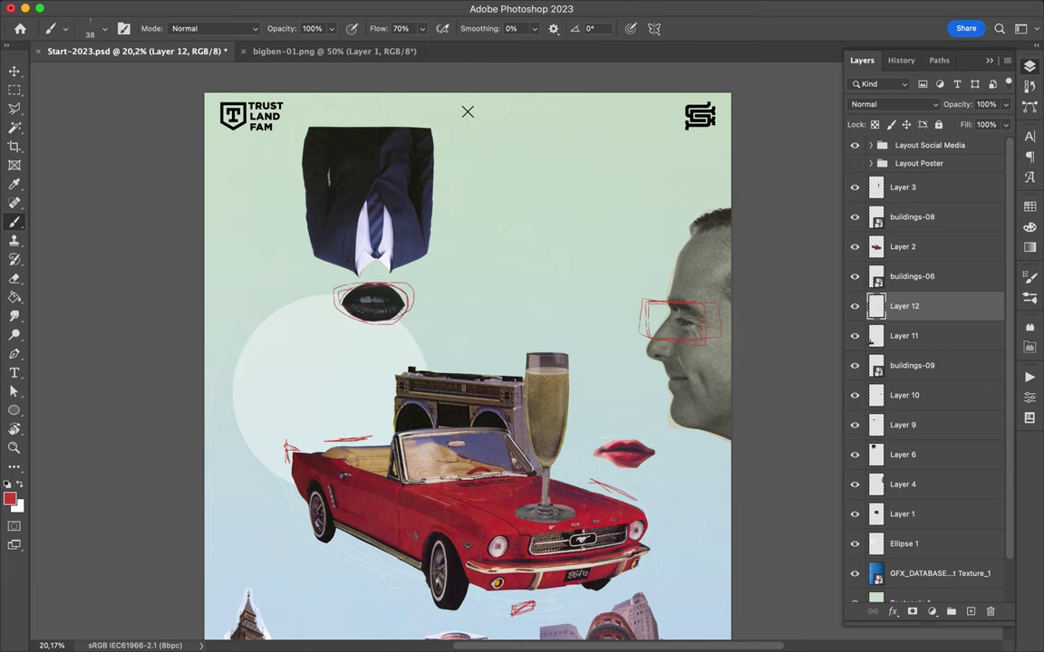
pyautogui.scroll(-3, 365, 325)
pyautogui.scroll(-2, 365, 324)
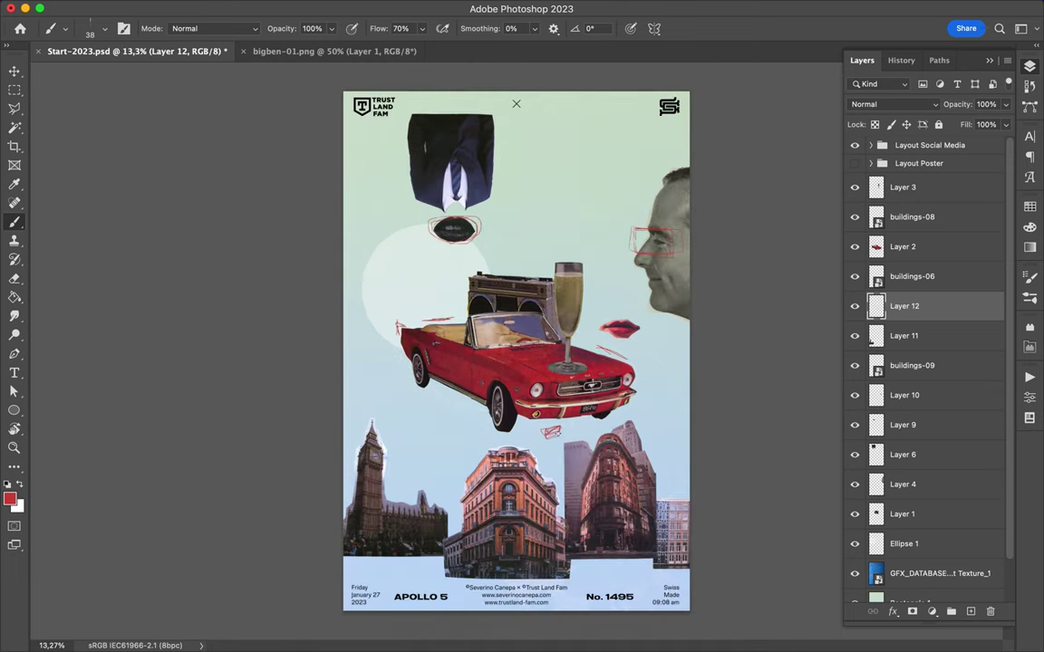
pyautogui.moveTo(541, 428); pyautogui.dragTo(555, 437)
pyautogui.scroll(3, 588, 336)
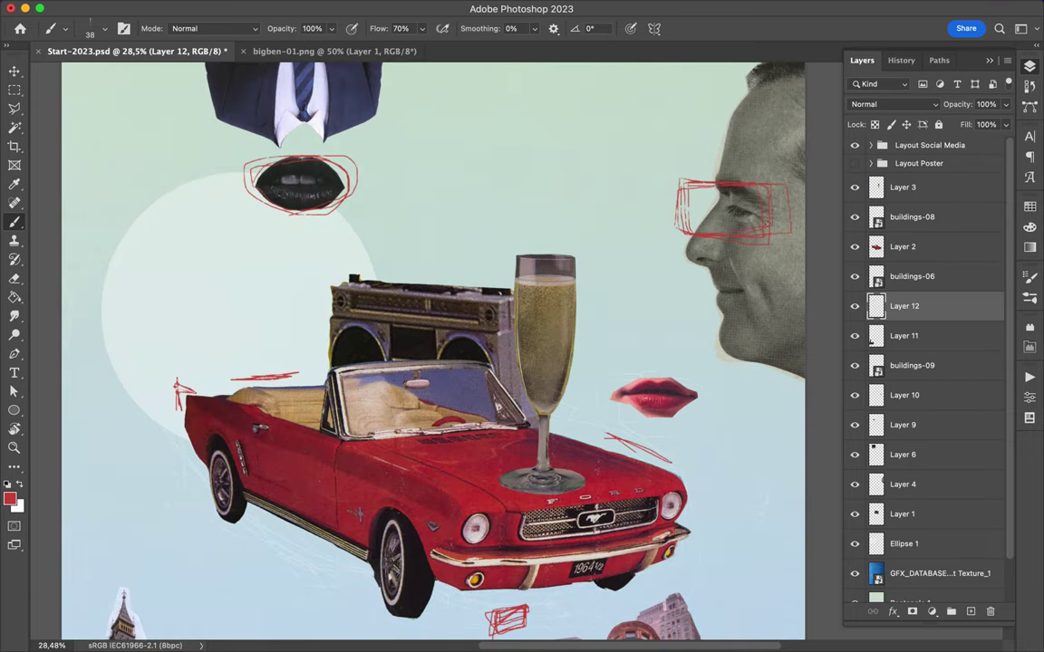
pyautogui.scroll(-2, 588, 336)
# - Sample the building's orange as the new paint colour
pyautogui.press('i')
pyautogui.moveTo(442, 396)
pyautogui.mouseDown()
pyautogui.moveTo(450, 415)
pyautogui.moveTo(410, 350)
pyautogui.mouseUp()
pyautogui.scroll(3, 409, 350)
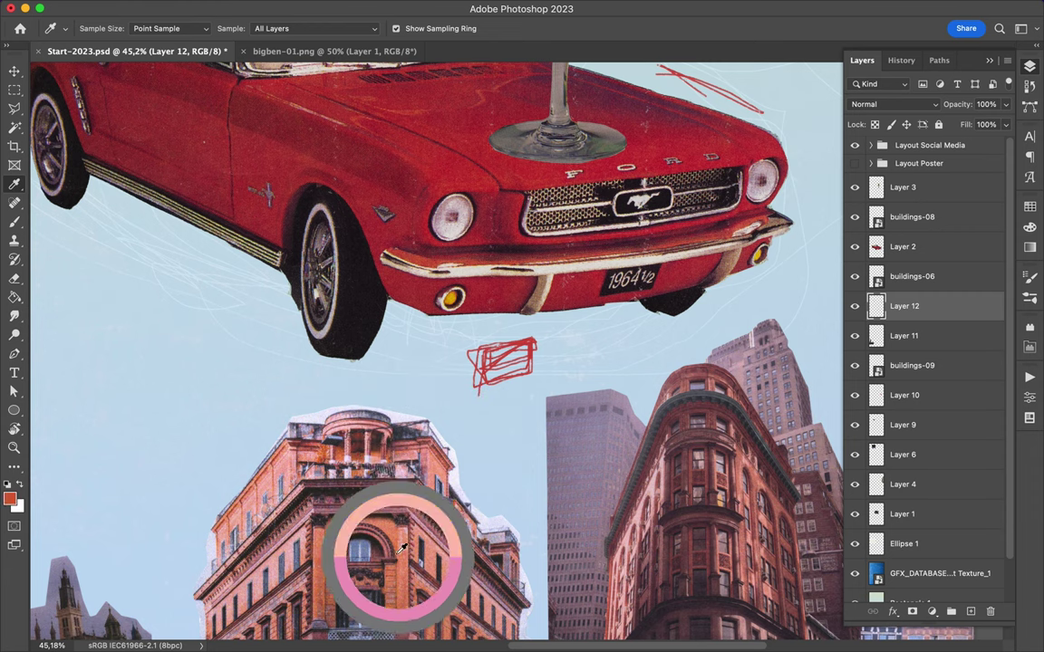
# - Sample orange from the central building and select the Wedge Tip Big Boy Bold brush
pyautogui.moveTo(420, 432); pyautogui.dragTo(400, 533)
pyautogui.scroll(-4, 400, 533)
pyautogui.press('b')
pyautogui.click(104, 28)
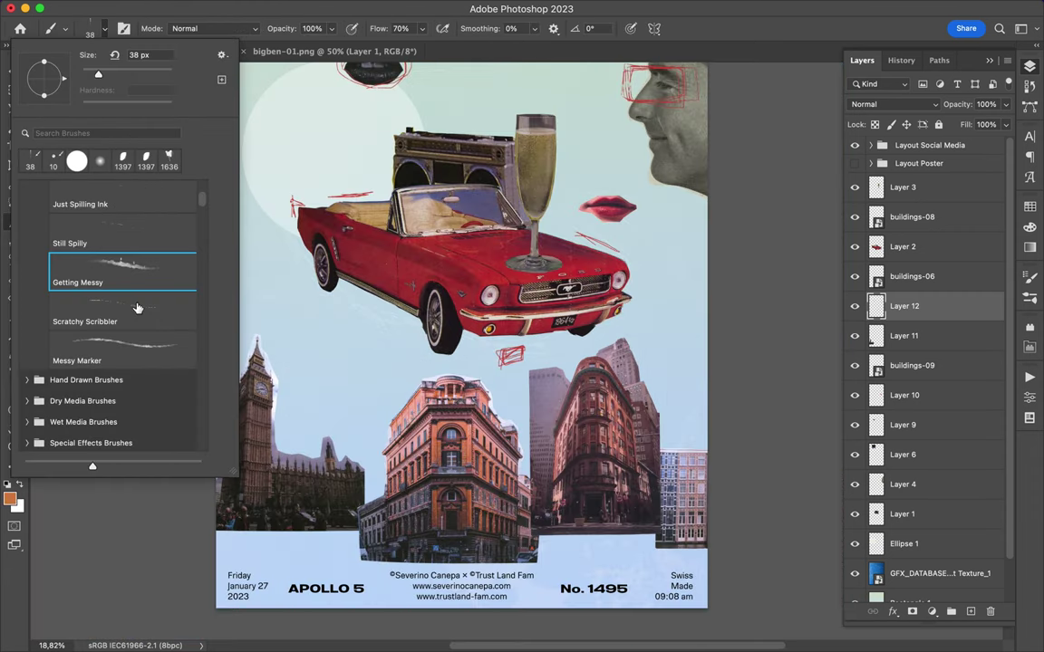
pyautogui.scroll(3, 106, 279)
pyautogui.click(106, 276)
pyautogui.click(82, 254)
pyautogui.click(86, 363)
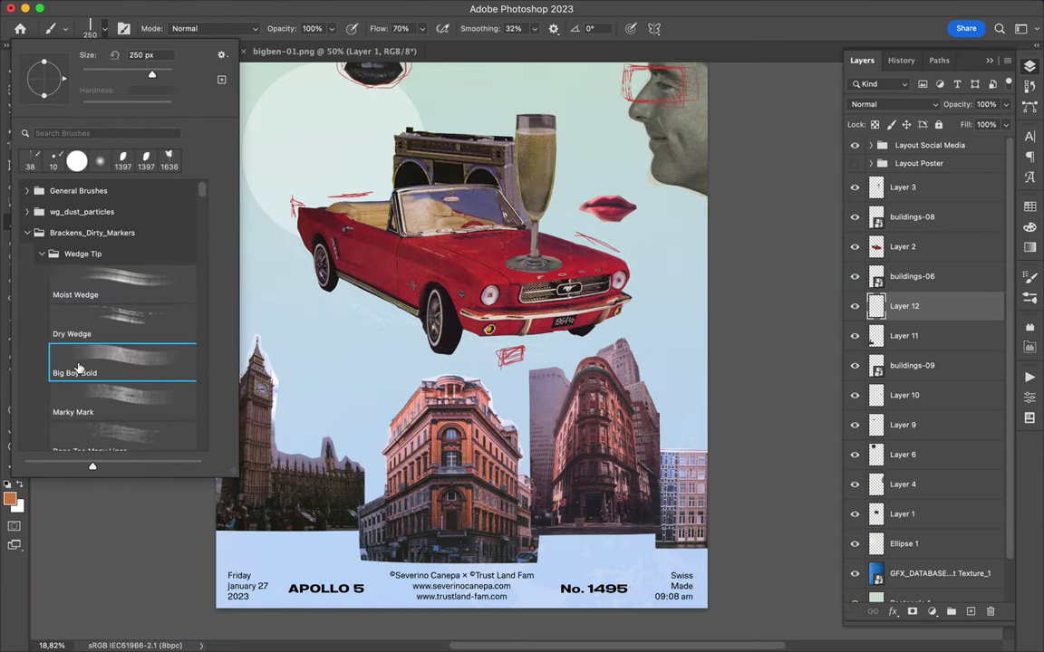
pyautogui.press('Escape')
# - On a new layer, paint an orange L-shaped tape stroke left of the car
pyautogui.hotkey('ctrl', 'shift', 'alt', 'n')
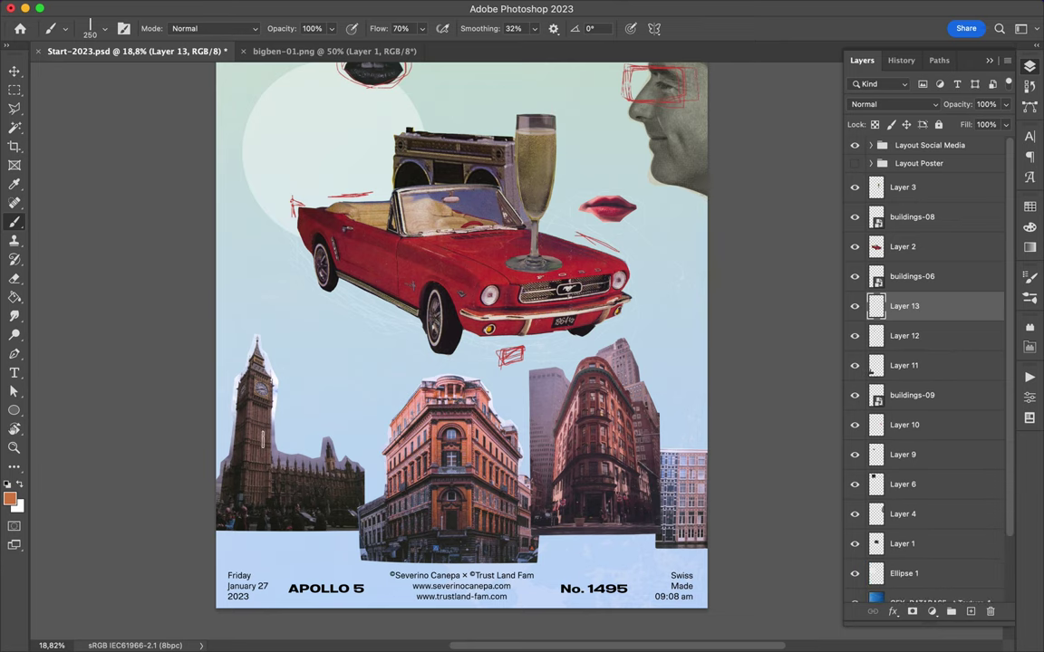
pyautogui.moveTo(263, 441); pyautogui.dragTo(387, 441)
pyautogui.scroll(3, 420, 444)
pyautogui.hotkey('ctrl', 'z')
pyautogui.scroll(-2, 420, 444)
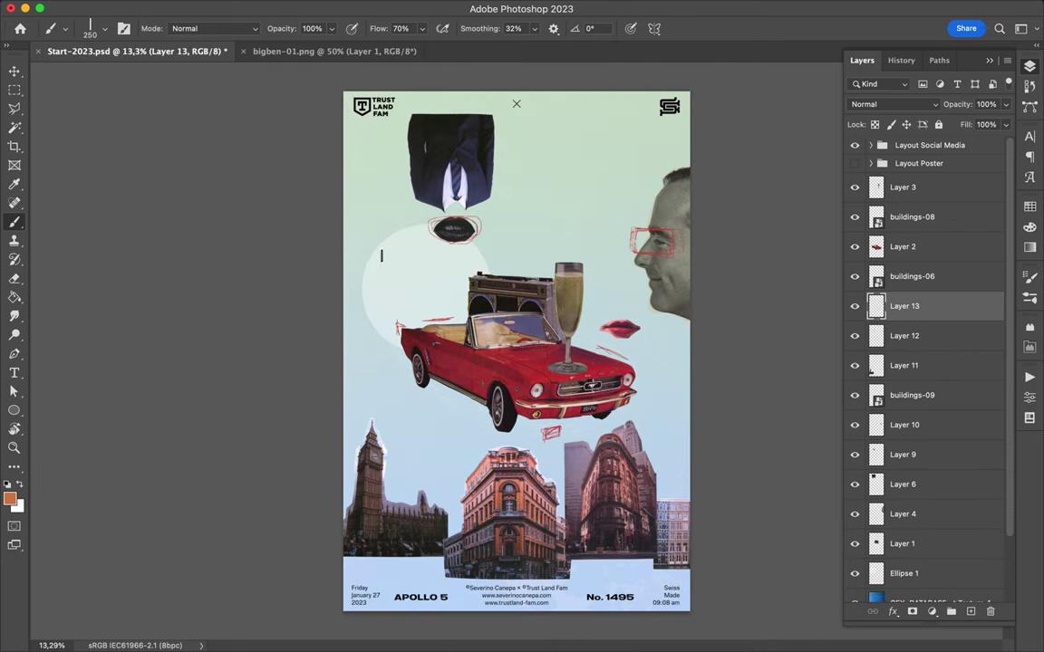
pyautogui.moveTo(380, 258); pyautogui.dragTo(444, 394)
pyautogui.hotkey('ctrl', 'z')
pyautogui.moveTo(373, 259); pyautogui.dragTo(428, 386)
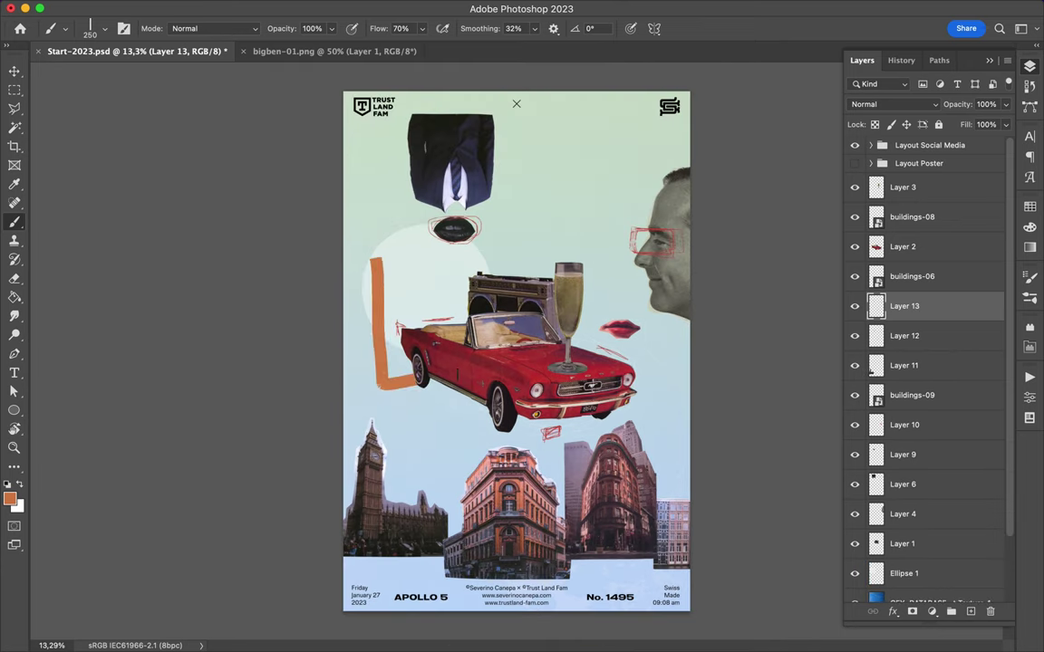
# - Add orange strips right of the car, beside the building, bottom left, and across suit and face
pyautogui.moveTo(562, 239); pyautogui.dragTo(605, 240)
pyautogui.hotkey('ctrl', 'z')
pyautogui.hotkey('ctrl', 'z')
pyautogui.moveTo(637, 356); pyautogui.dragTo(655, 370)
pyautogui.moveTo(462, 458); pyautogui.dragTo(473, 468)
pyautogui.moveTo(545, 466); pyautogui.dragTo(557, 477)
pyautogui.moveTo(396, 558); pyautogui.dragTo(444, 557)
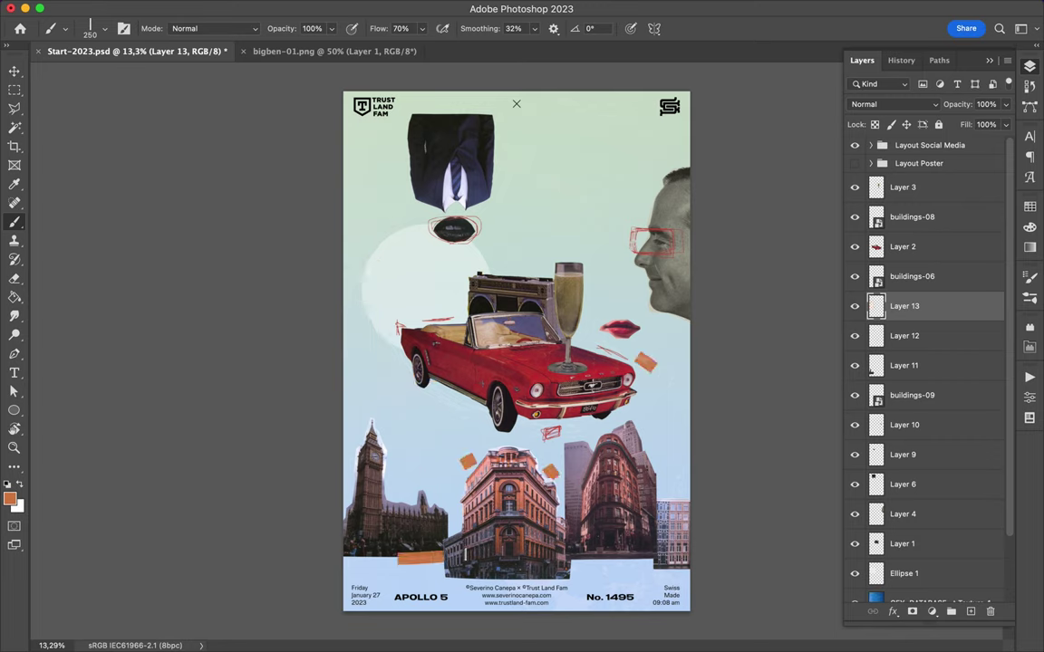
pyautogui.moveTo(410, 115); pyautogui.dragTo(497, 115)
pyautogui.moveTo(664, 179); pyautogui.dragTo(711, 173)
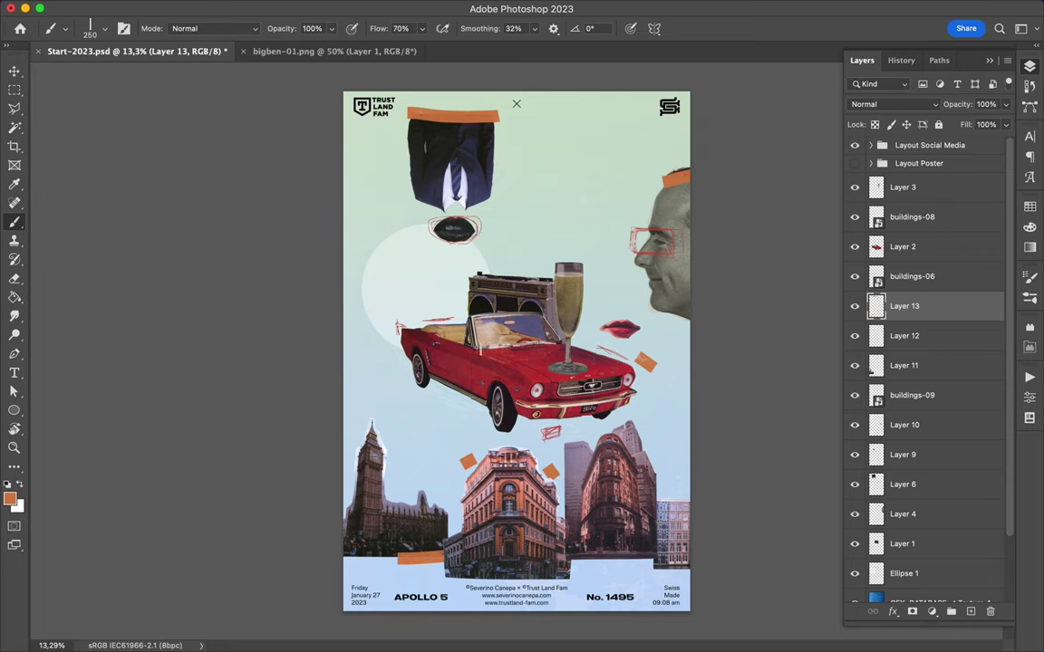
# - On a new layer above Layer 2, paint orange strips across the car and above the glass
pyautogui.click(904, 247)
pyautogui.hotkey('ctrl', 'shift', 'alt', 'n')
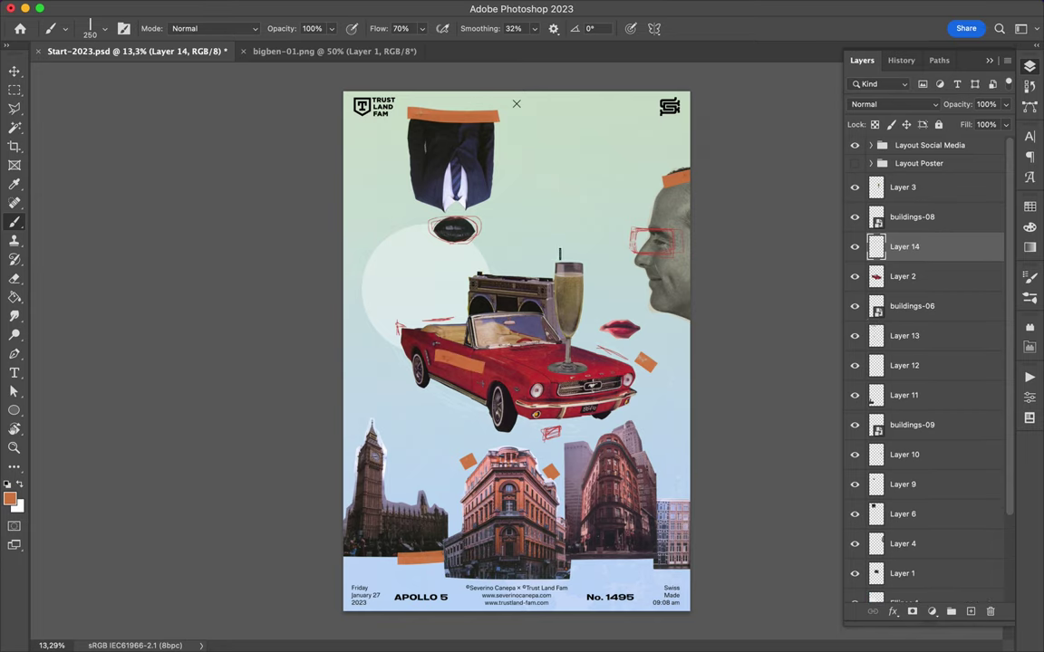
pyautogui.moveTo(546, 241); pyautogui.dragTo(558, 253)
pyautogui.moveTo(571, 234); pyautogui.dragTo(571, 251)
pyautogui.moveTo(588, 248); pyautogui.dragTo(594, 258)
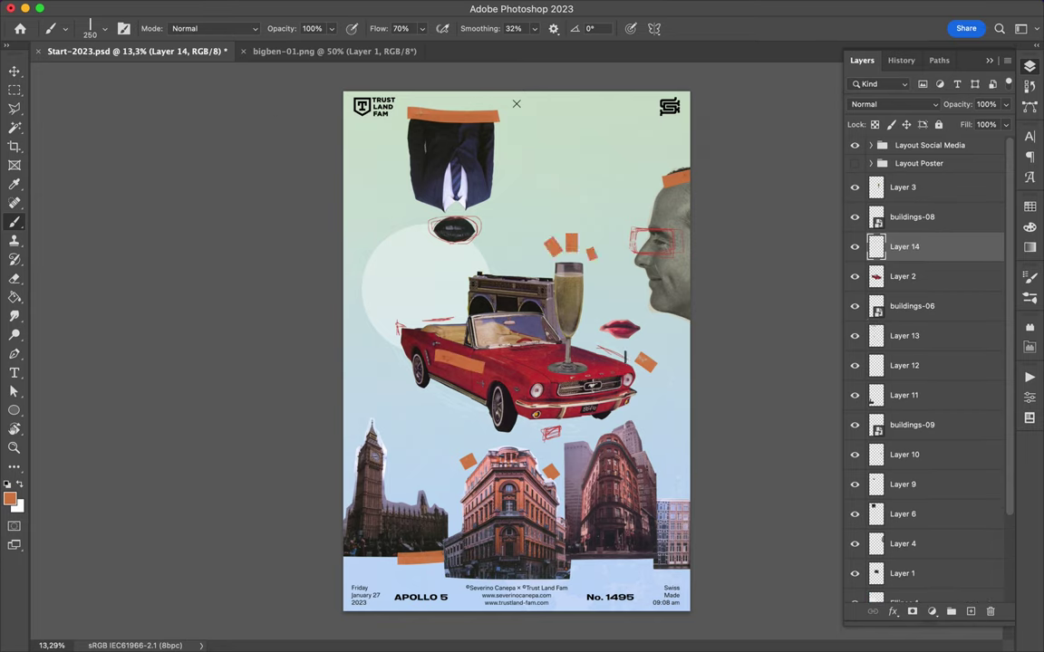
pyautogui.keyDown('ctrl'); pyautogui.click(508, 363); pyautogui.keyUp('ctrl')
pyautogui.click(65, 28)
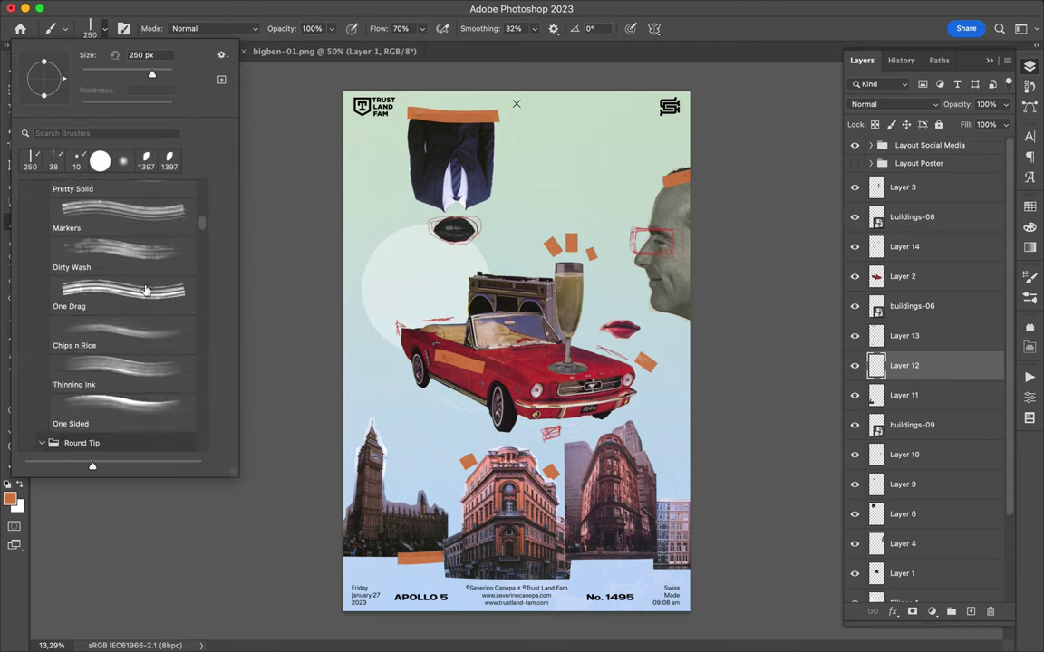
# - Draw a thin red line along the top tape using the It's Going To Run Out brush
pyautogui.scroll(-5, 145, 290)
pyautogui.scroll(-5, 145, 290)
pyautogui.scroll(-1, 145, 290)
pyautogui.click(122, 299)
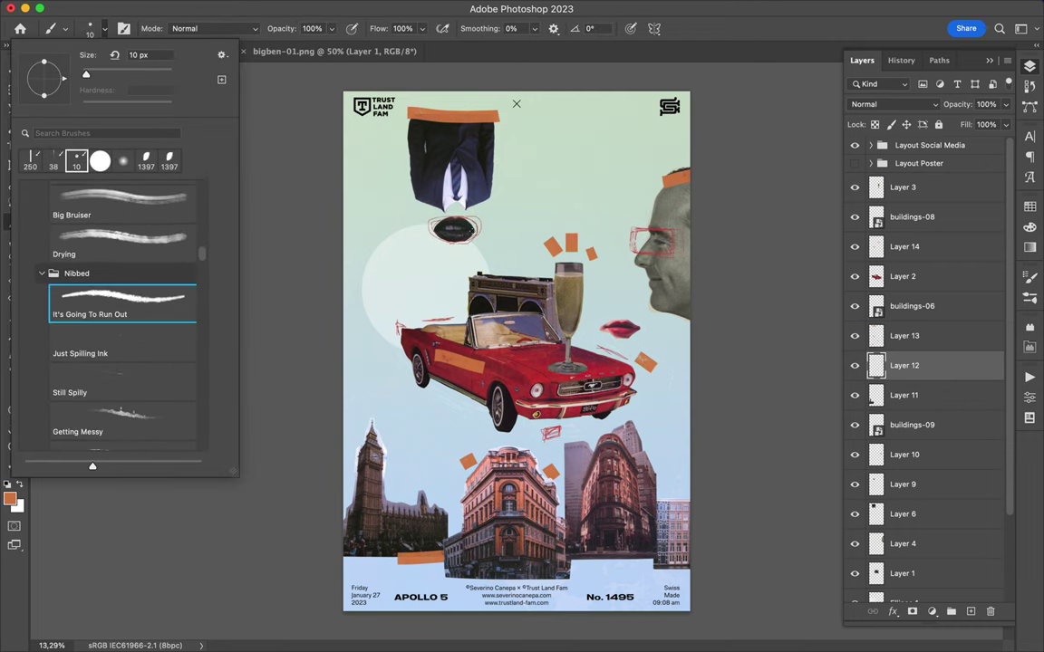
pyautogui.click(1029, 228)
pyautogui.moveTo(486, 114); pyautogui.dragTo(491, 115)
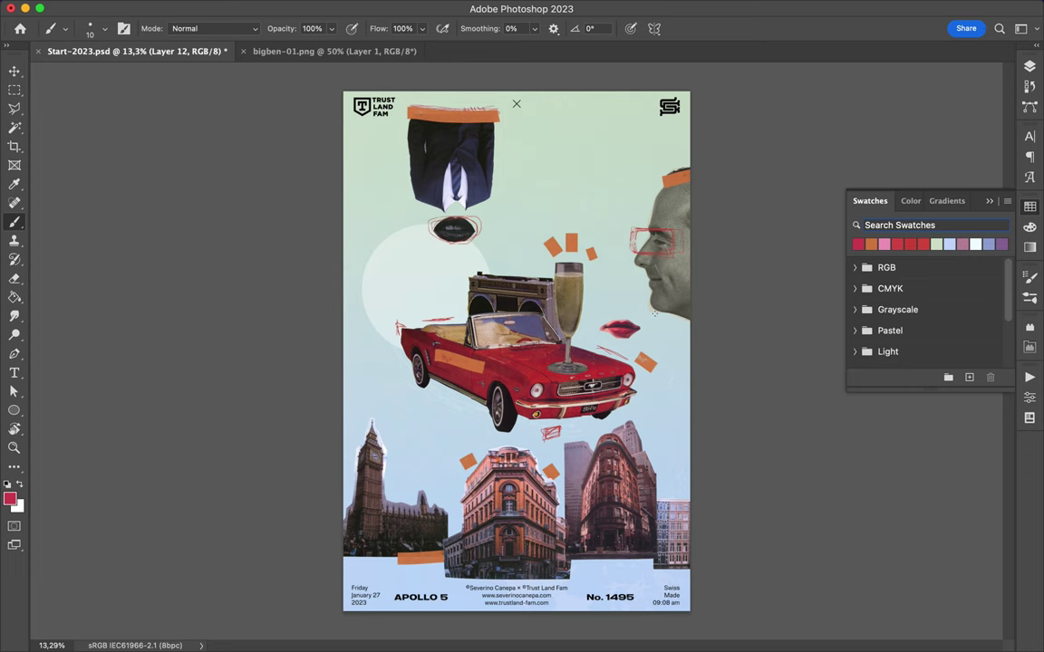
# - Sample a light blue from the right-hand buildings with the eyedropper
pyautogui.scroll(3, 518, 468)
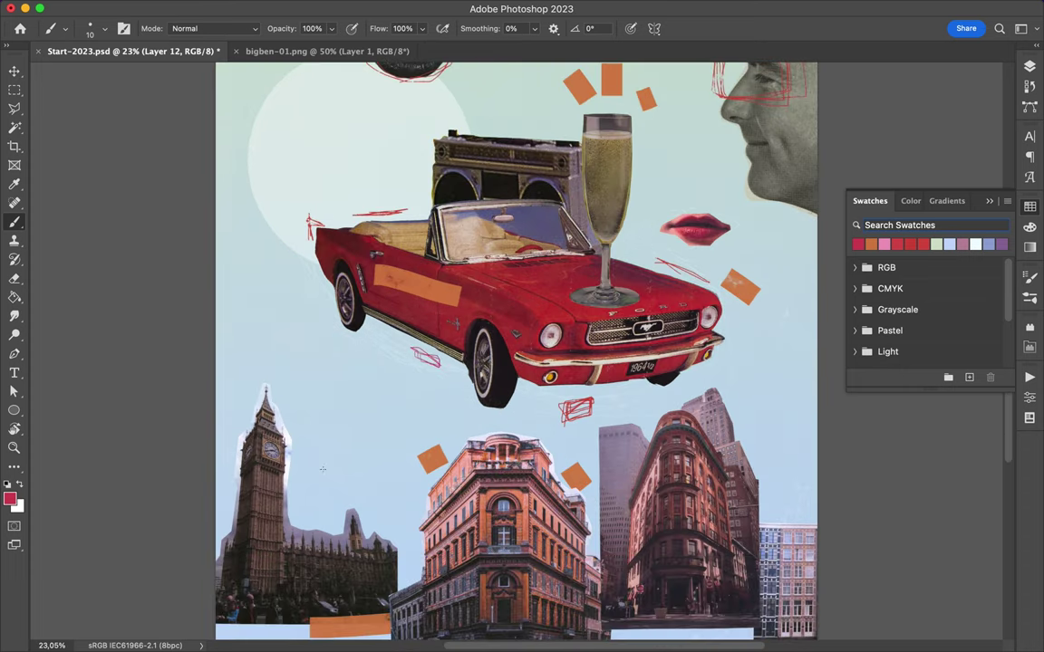
pyautogui.scroll(-3, 322, 469)
pyautogui.press('i')
pyautogui.moveTo(531, 457); pyautogui.dragTo(664, 495)
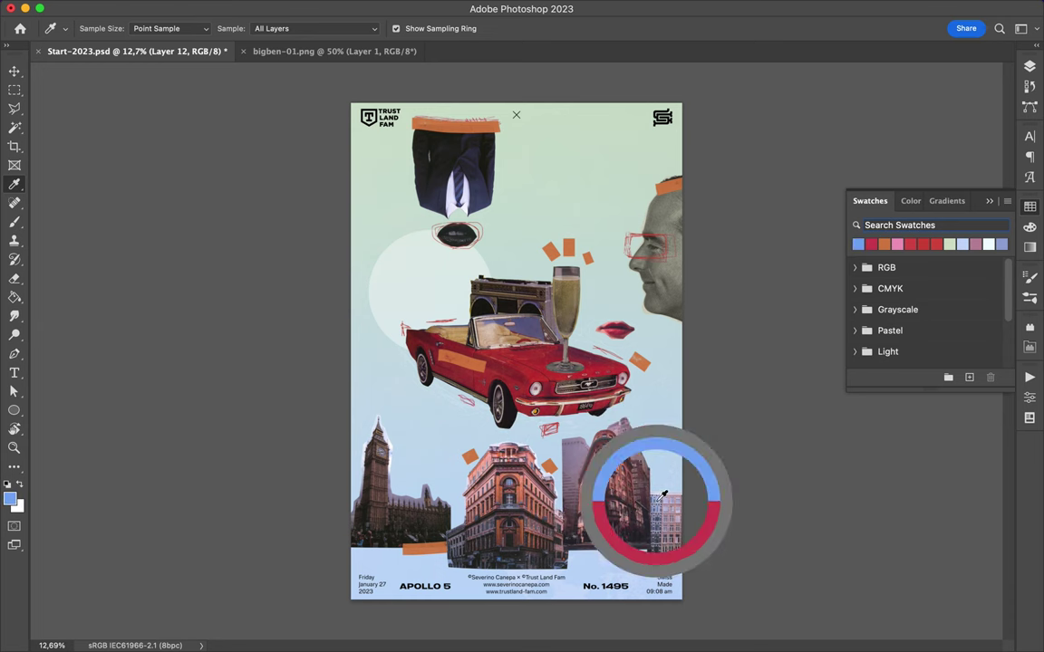
# - Select the GFX texture layer and return to the light blue brush for the background lines
pyautogui.press('F7')
pyautogui.click(904, 527)
pyautogui.press('b')
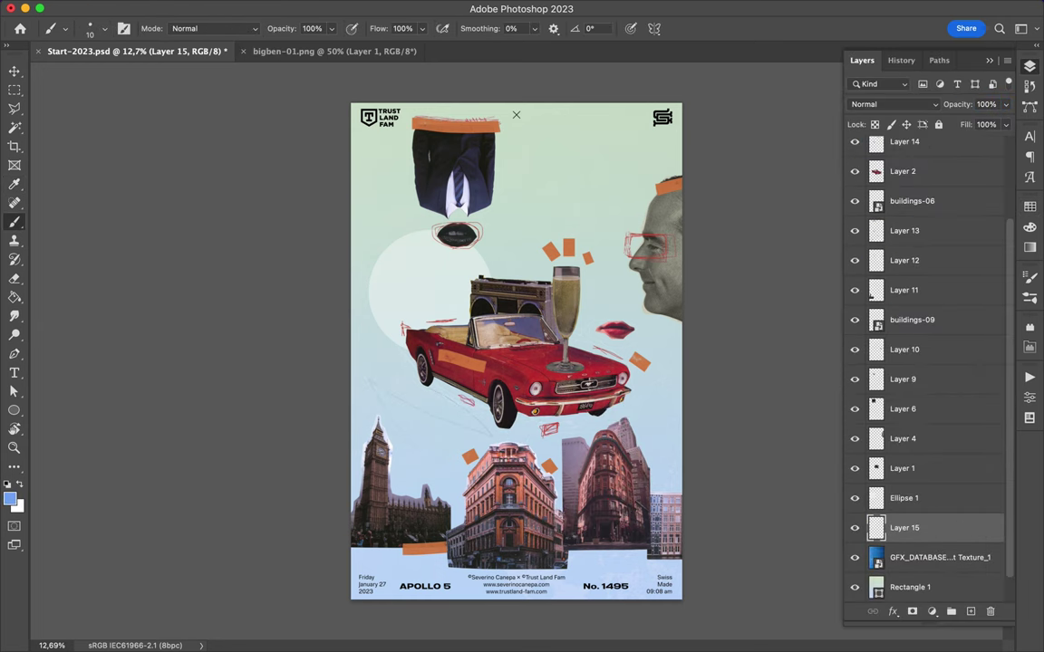